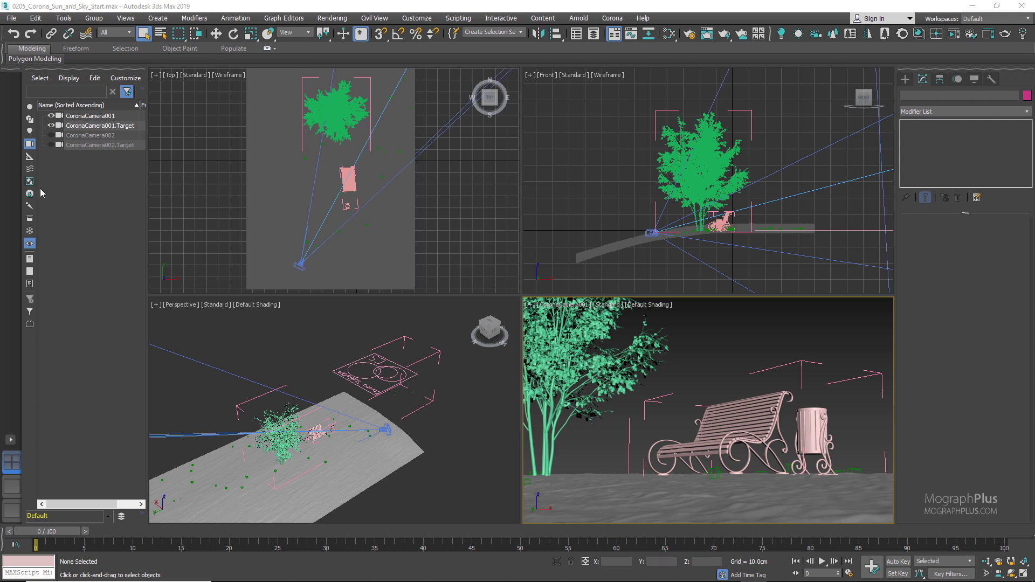
Filter the scene list to lights, then select the Corona Scatter object and look through its parameters.
click(30, 131)
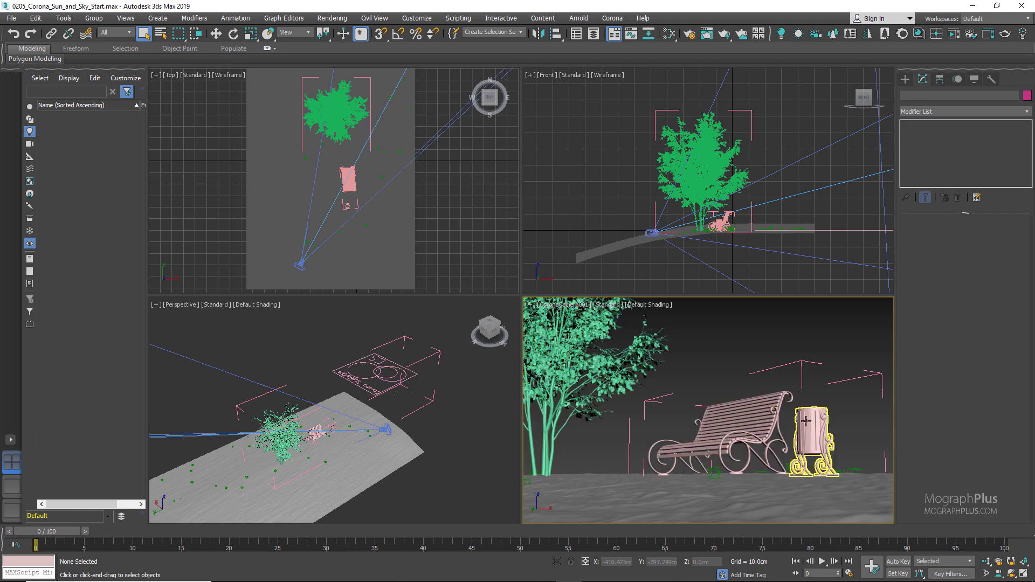
click(378, 367)
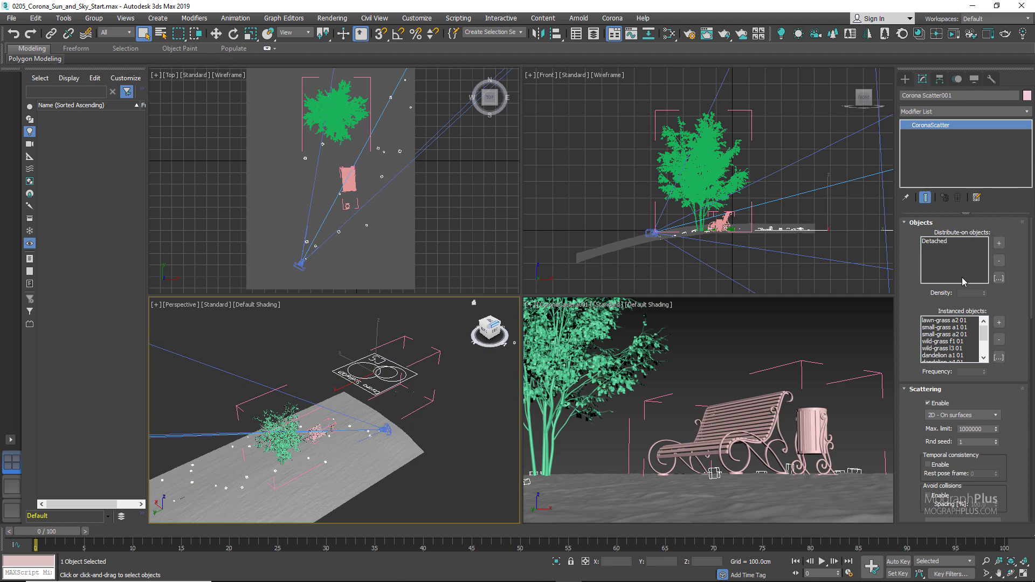
drag(925, 303, 938, 48)
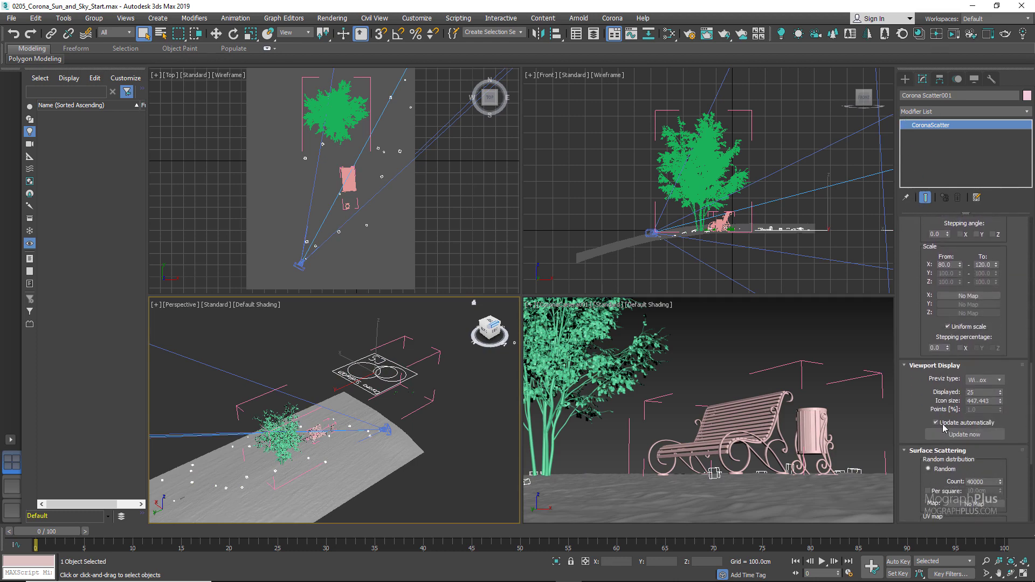
scroll(942, 438, down, 4)
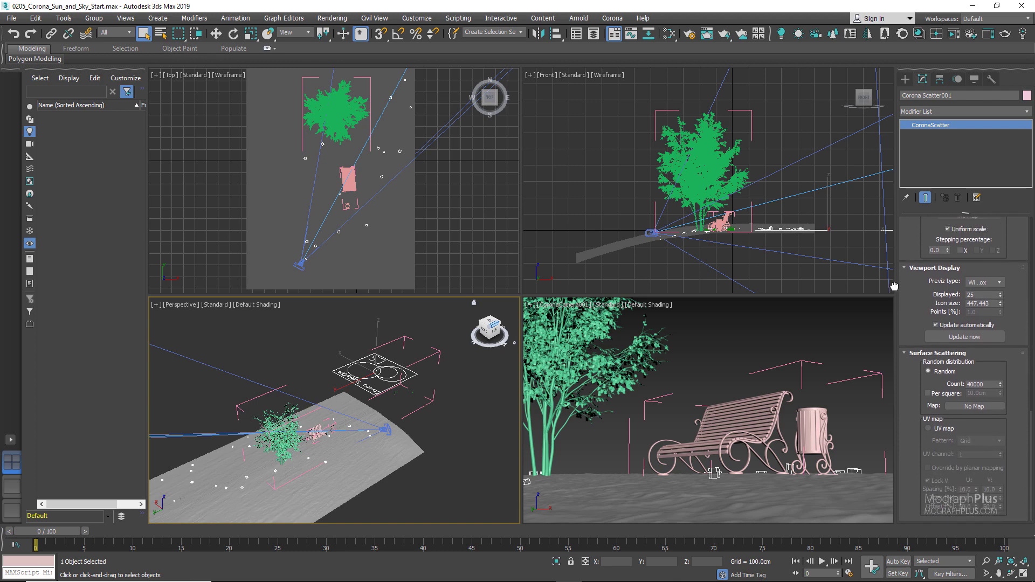
scroll(910, 303, up, 8)
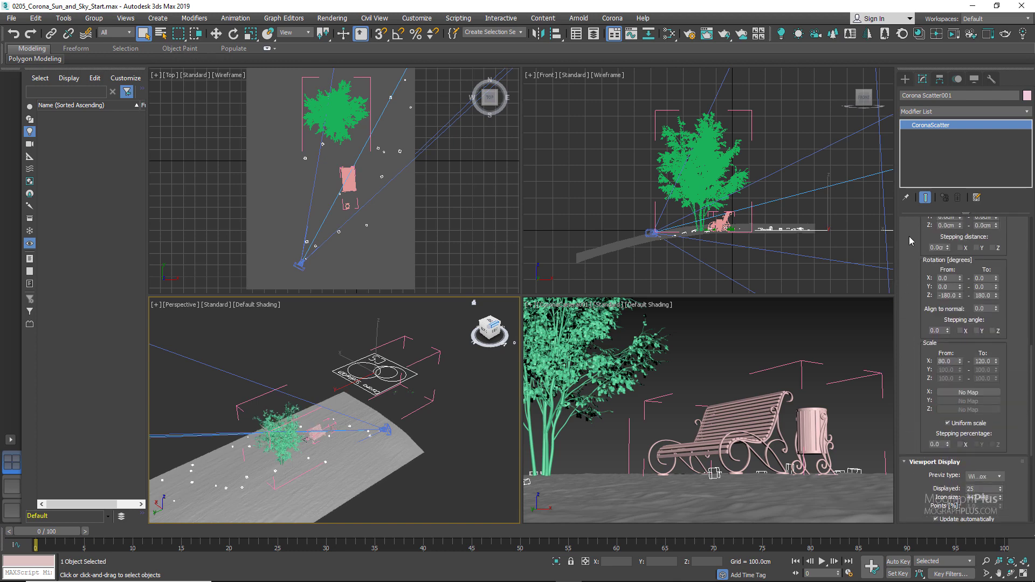
scroll(910, 303, up, 10)
scroll(913, 224, up, 8)
Create a targeted CoronaSun from right of the tree to the bench, raised to a height of about 184 cm.
click(906, 81)
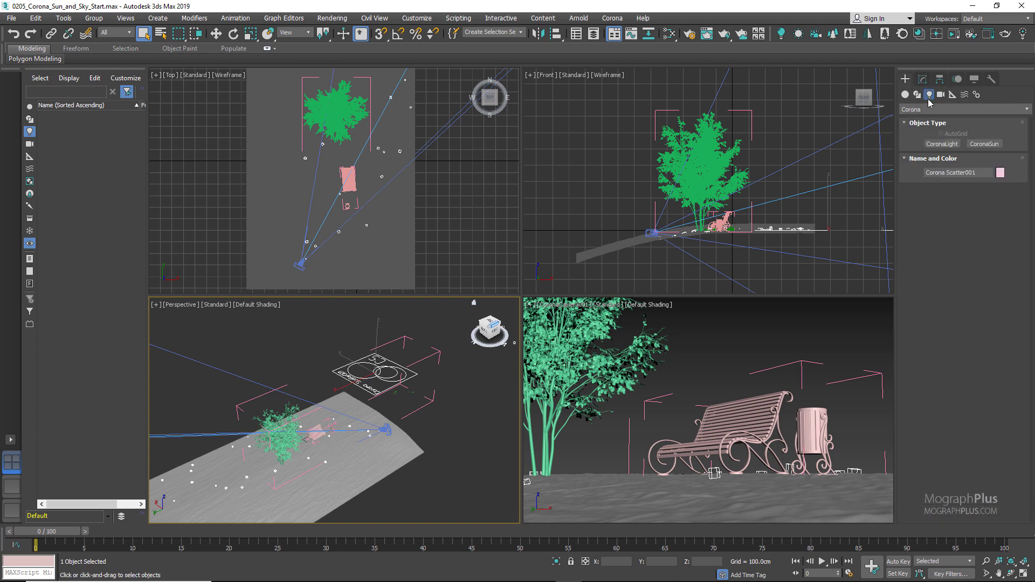
click(942, 110)
click(927, 141)
scroll(376, 182, up, 3)
middle_drag(363, 146, 363, 222)
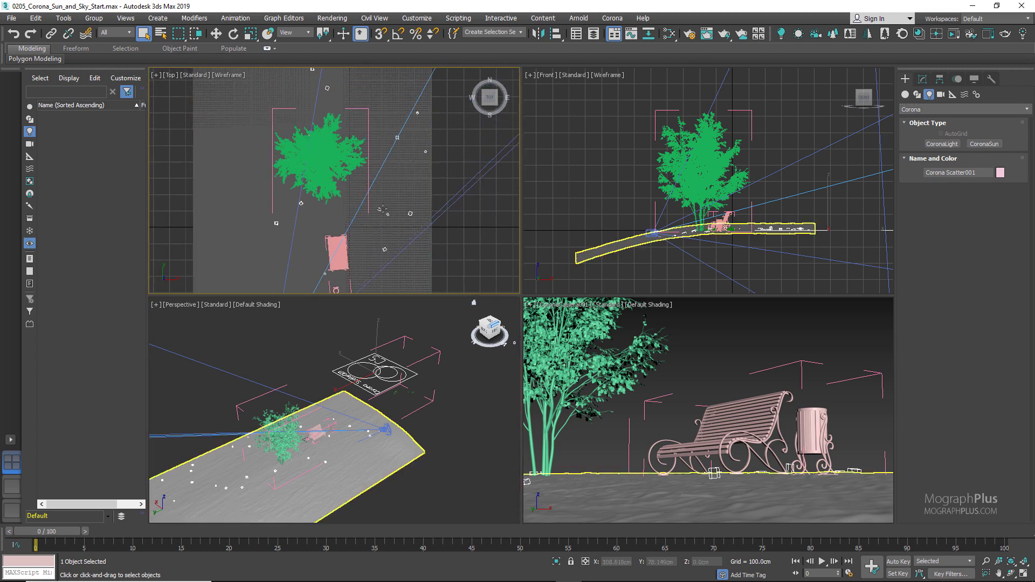
click(795, 35)
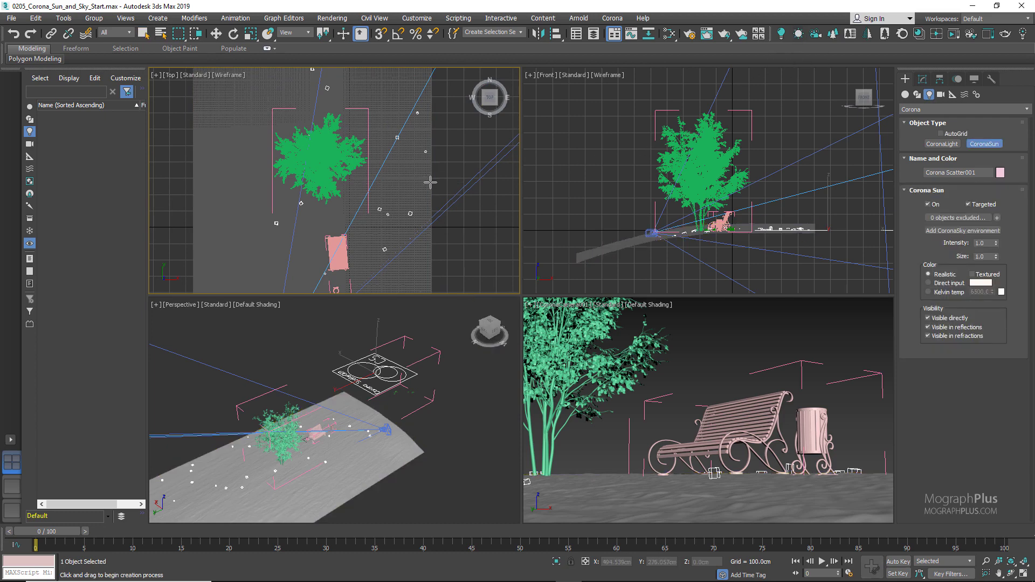
drag(430, 180, 337, 253)
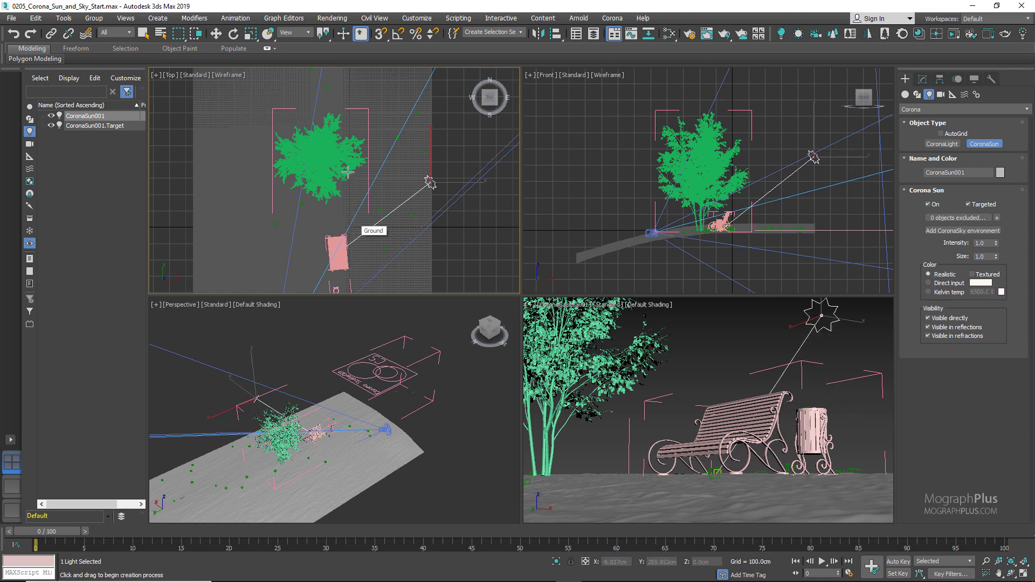
click(366, 250)
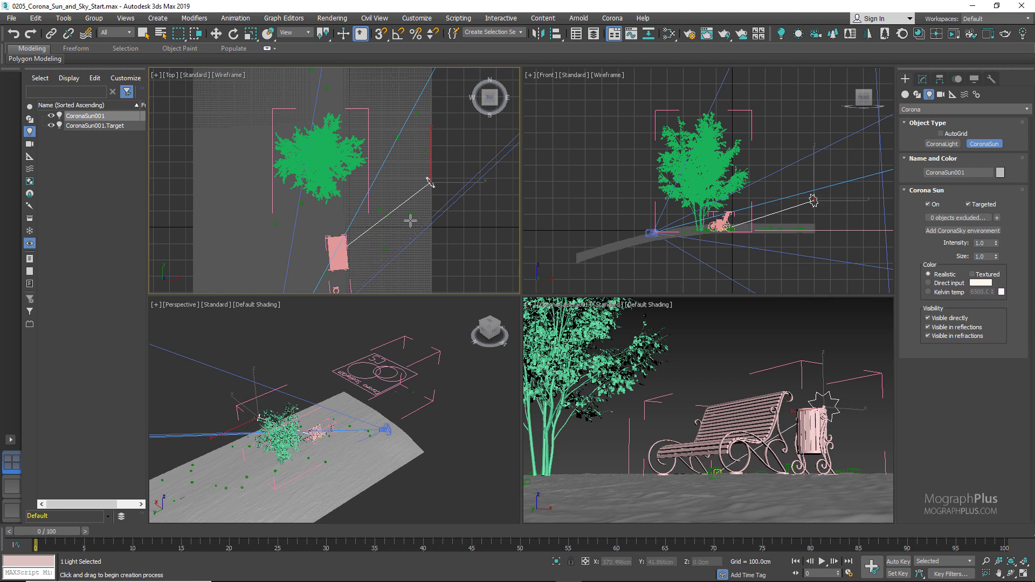
Move the sun to about X 443 cm, Y 334 cm and lower it to about Z 148 cm, then deselect it.
key(w)
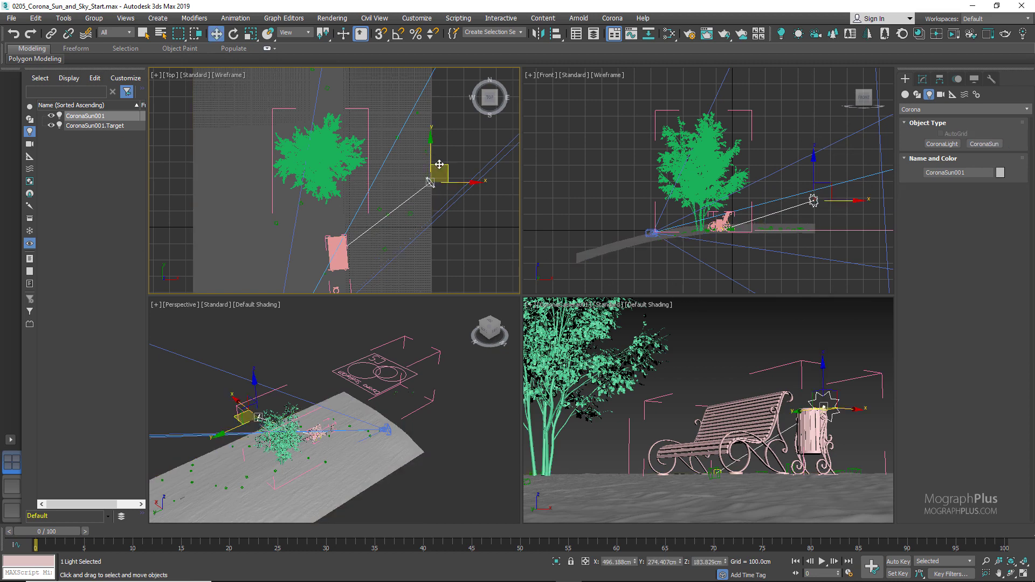
drag(440, 166, 430, 155)
right_click(817, 149)
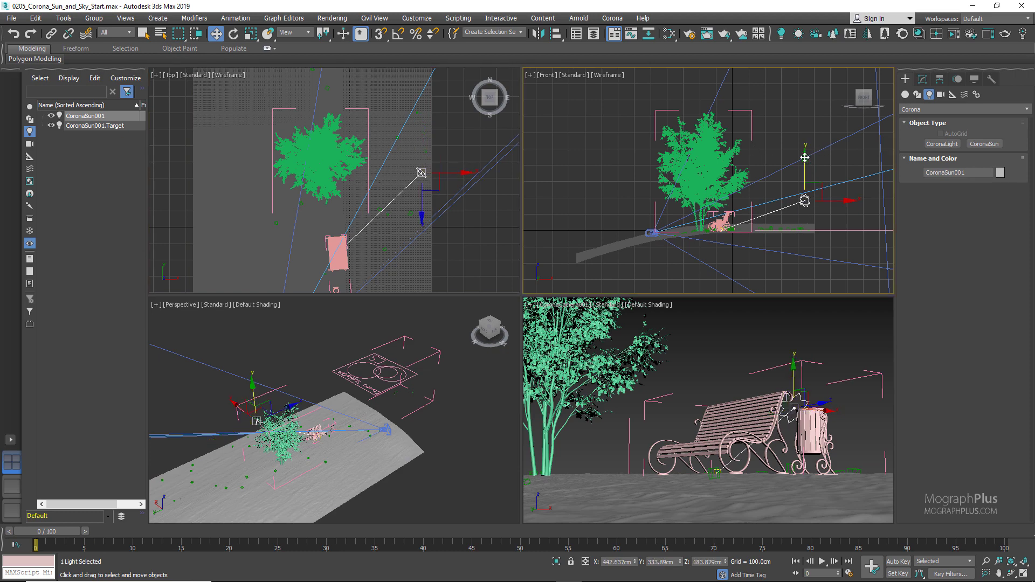
drag(804, 157, 804, 163)
click(819, 334)
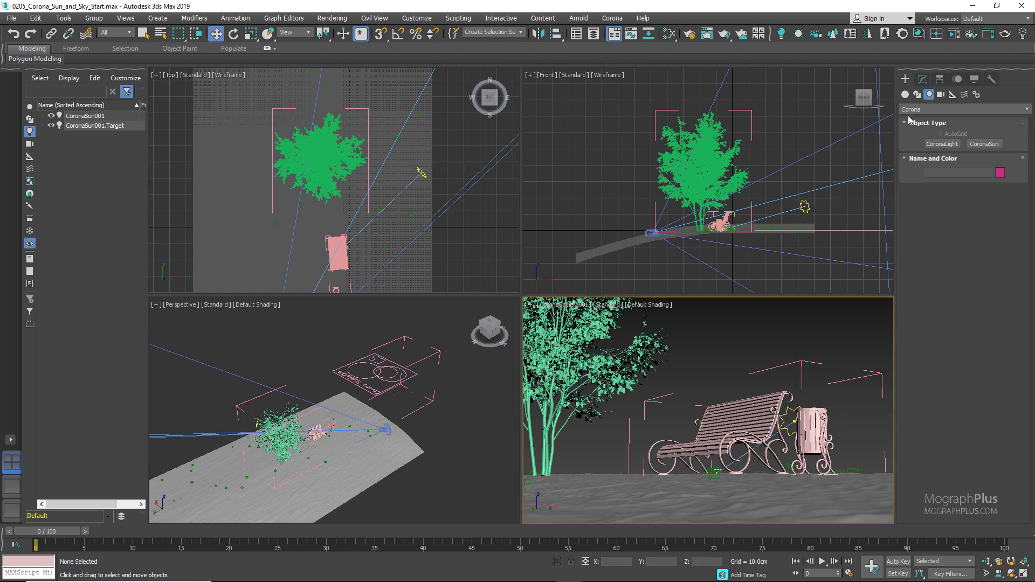
Start an interactive render of the camera view and add a CoronaSky environment from the sun's parameters.
click(954, 34)
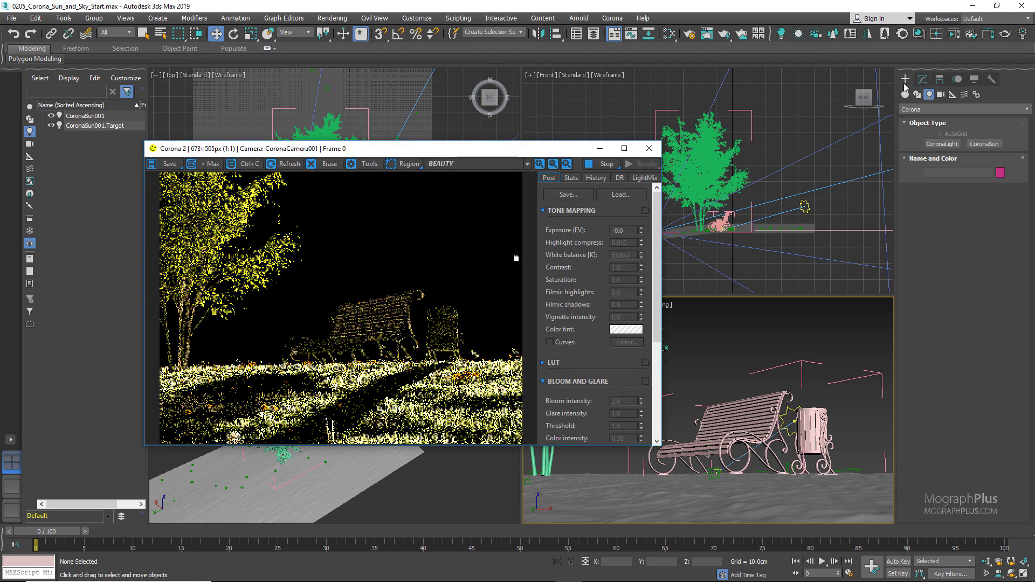
click(920, 81)
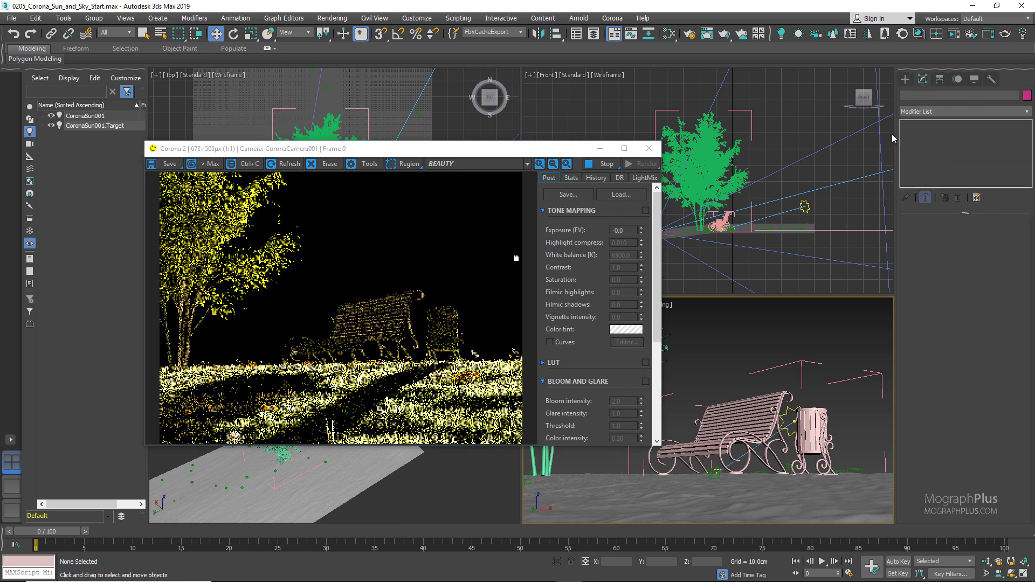
click(805, 207)
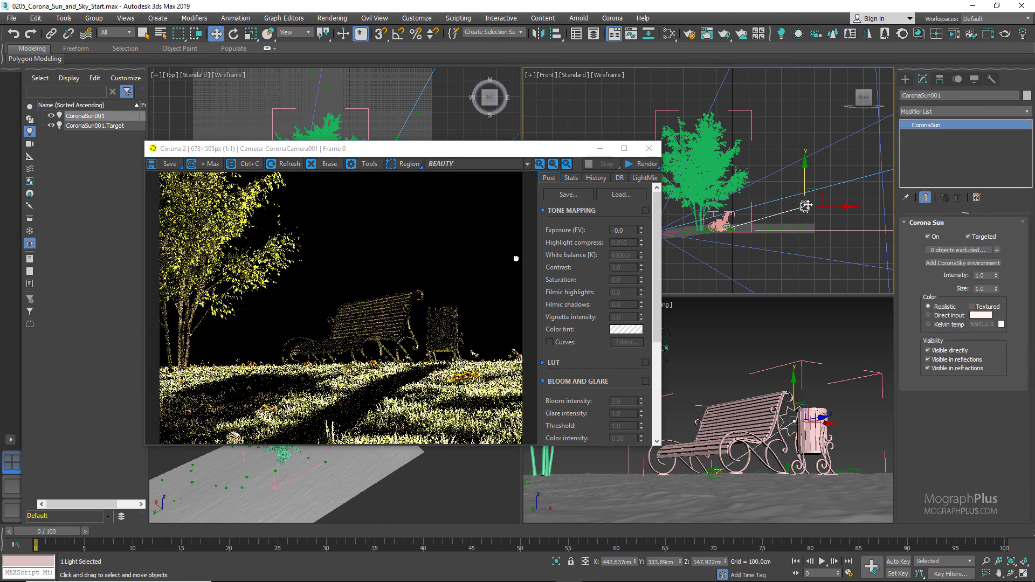
click(942, 263)
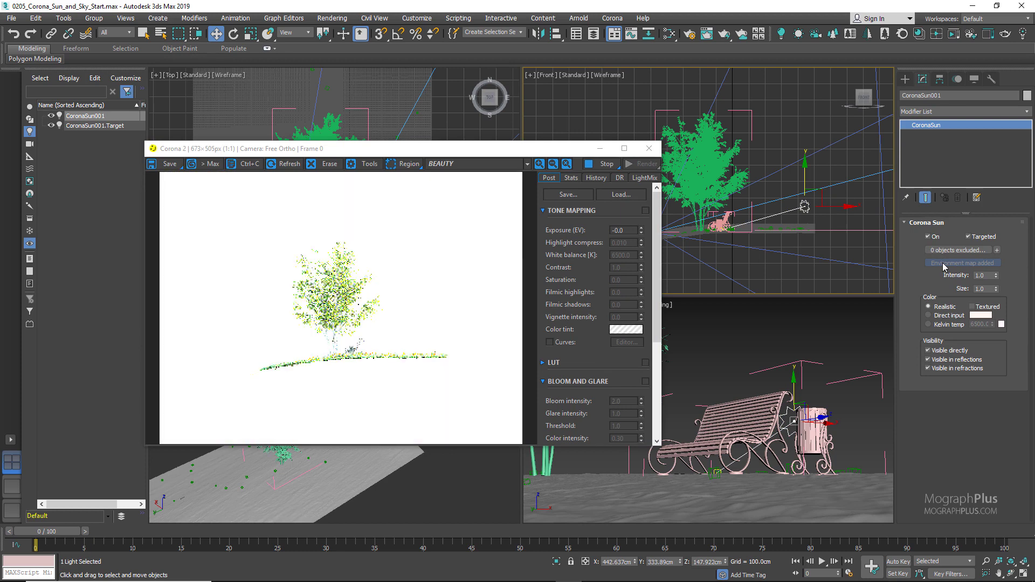
Reactivate the camera view and lock the render view to Quad 4 - CoronaCamera001 in Render Setup.
click(790, 325)
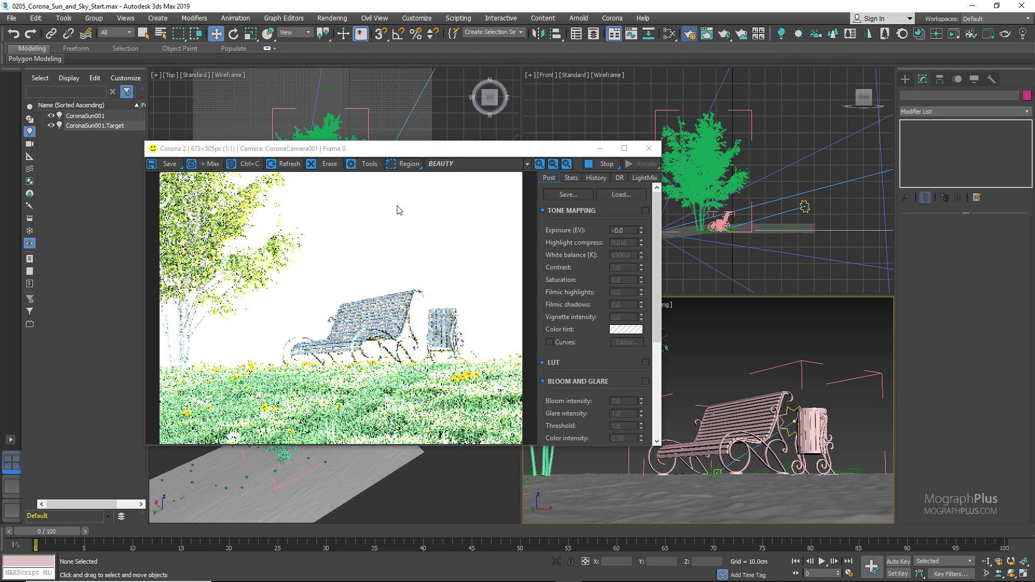
key(F10)
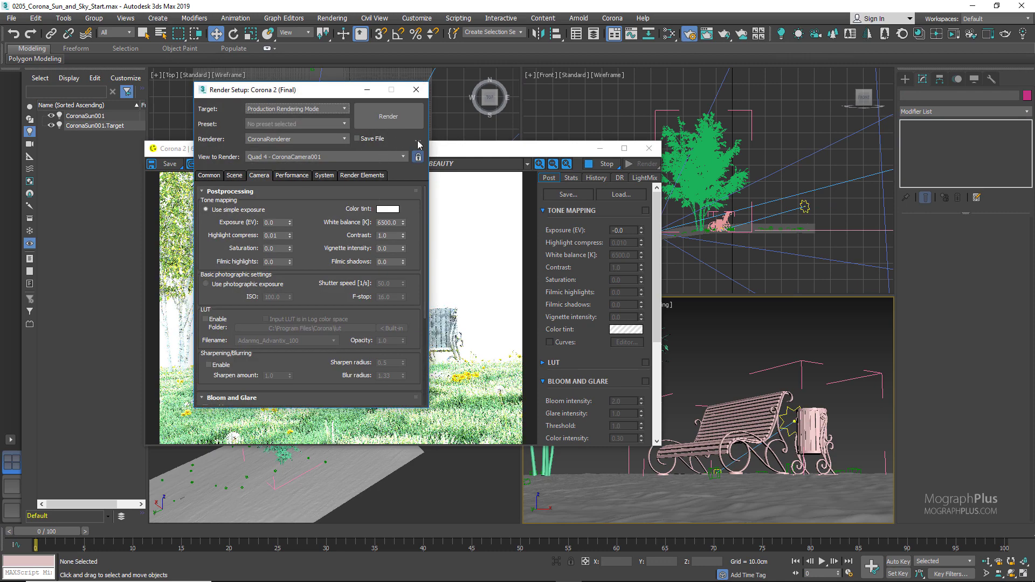
click(420, 91)
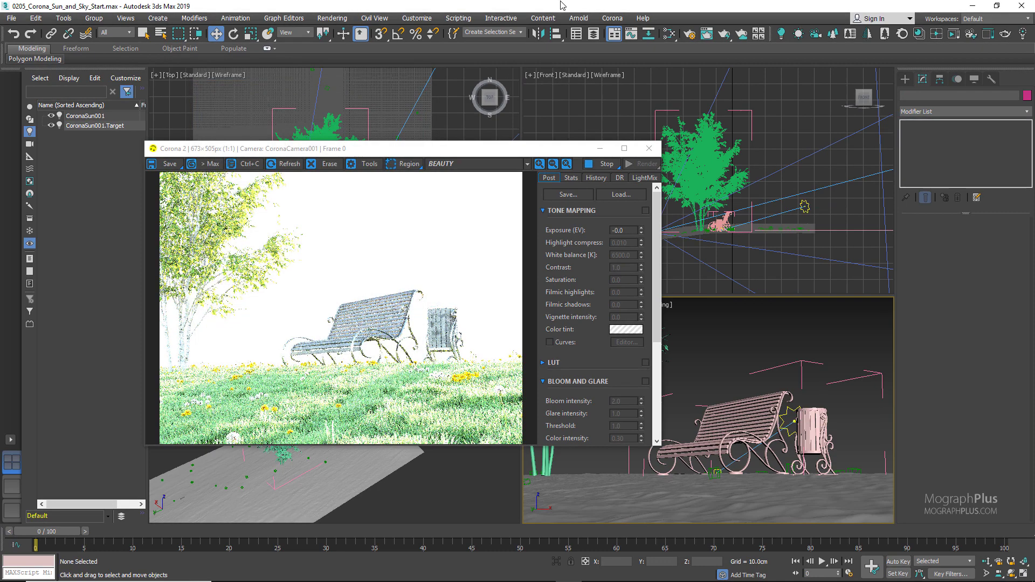
Check the environment map slot in Environment and Effects for the sky map.
key(8)
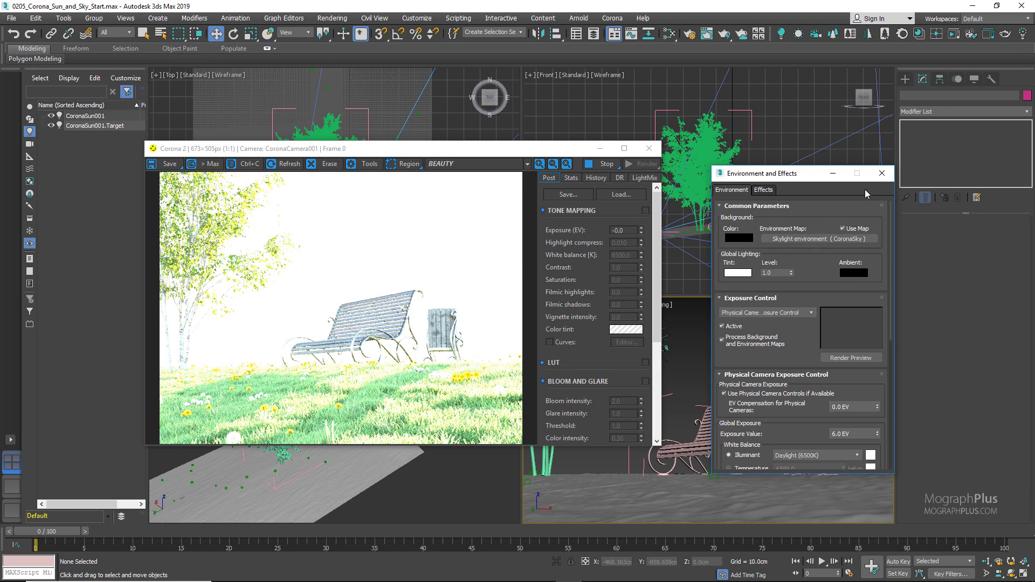
drag(803, 176, 806, 170)
click(889, 168)
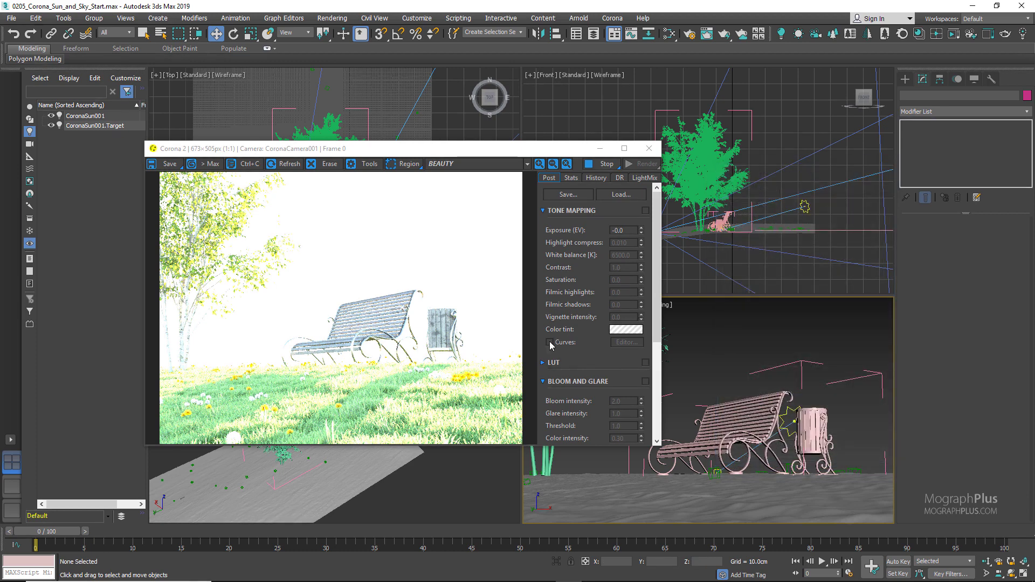
Enable tone mapping for the render and set highlight compression to 1.0.
click(645, 210)
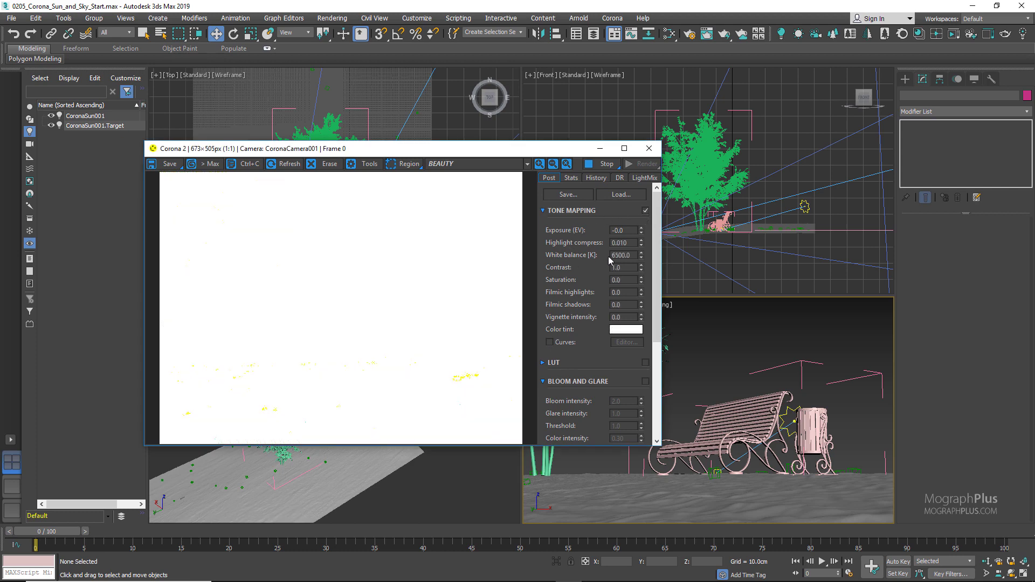
double_click(619, 242)
text(1)
key(Return)
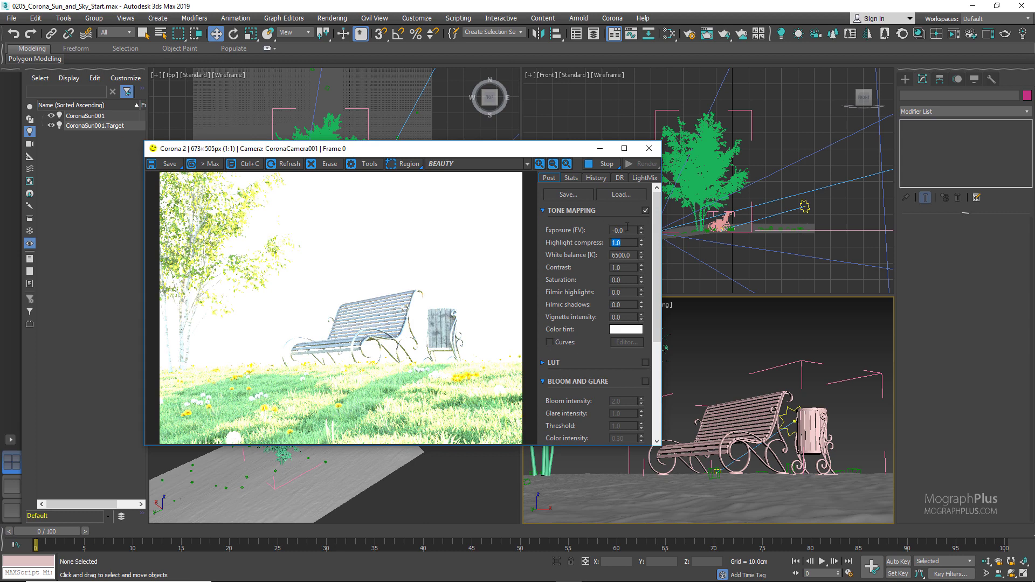
Set the exposure to -4.0 EV and highlight compression to 2.5.
double_click(627, 227)
key(Return)
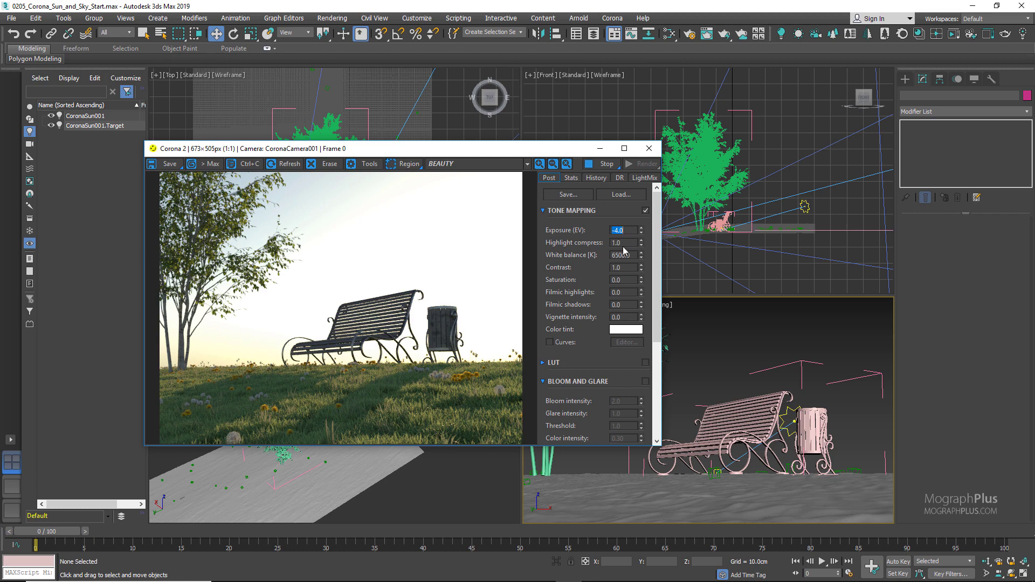
drag(625, 243, 608, 252)
text(2.5)
key(Return)
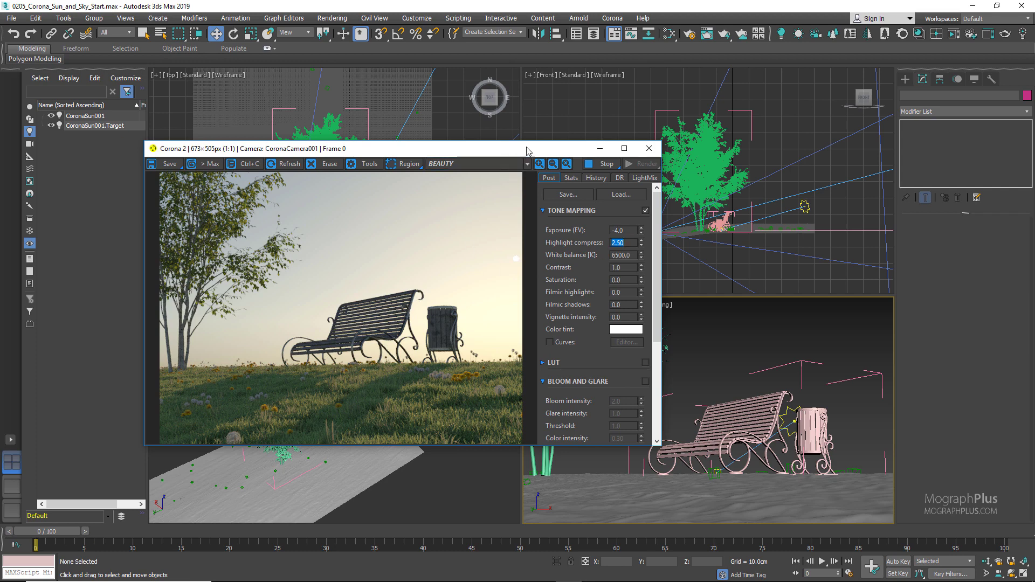
Move the render window aside and shift the sun along X to about 417 cm.
drag(526, 148, 490, 153)
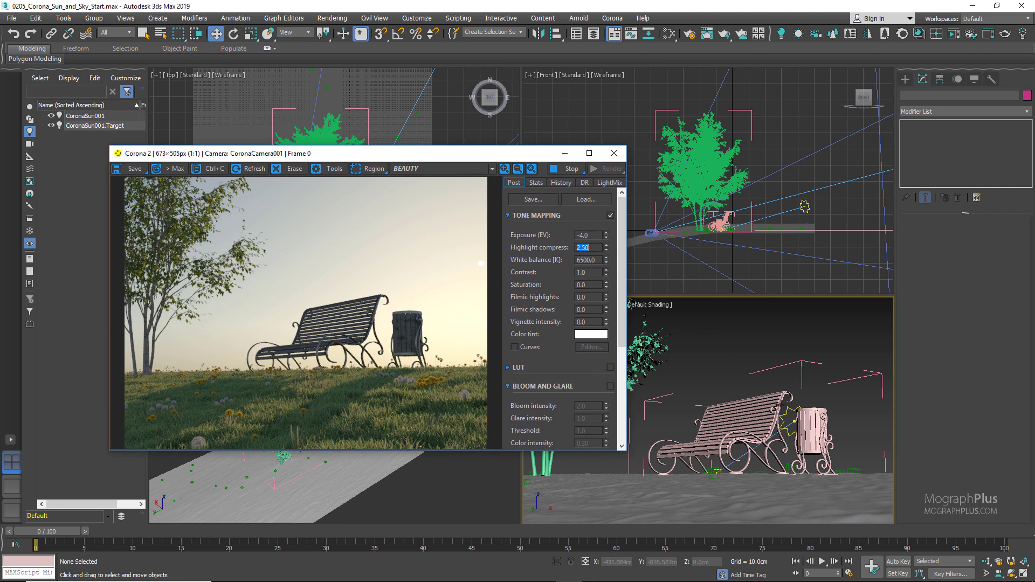
click(783, 410)
drag(815, 421, 810, 419)
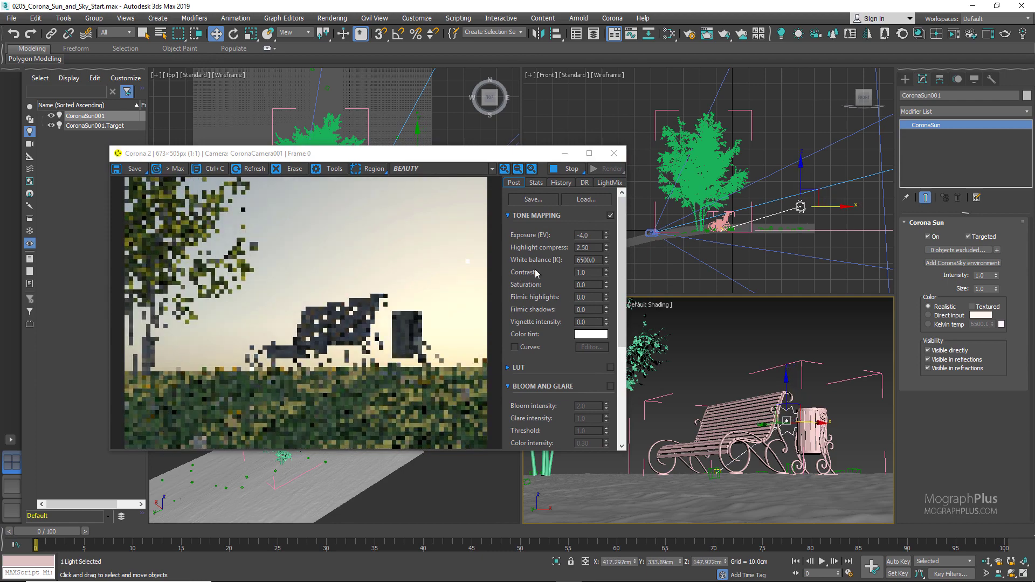
Compare highlight compression values of 1, 2.5 and 10 in the render, then return it to 2.5.
double_click(585, 247)
text(1)
key(Return)
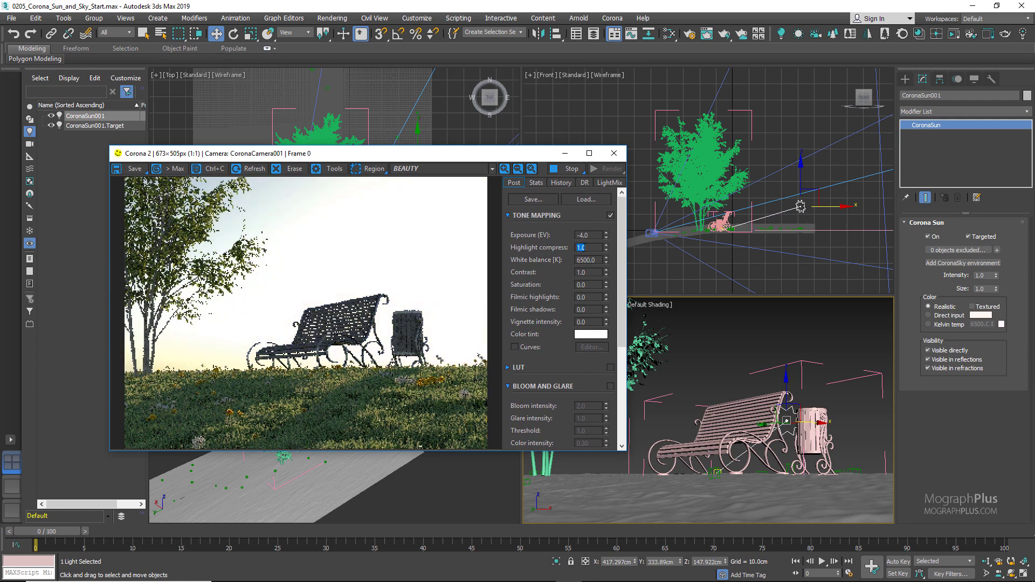
text(2.5)
key(Return)
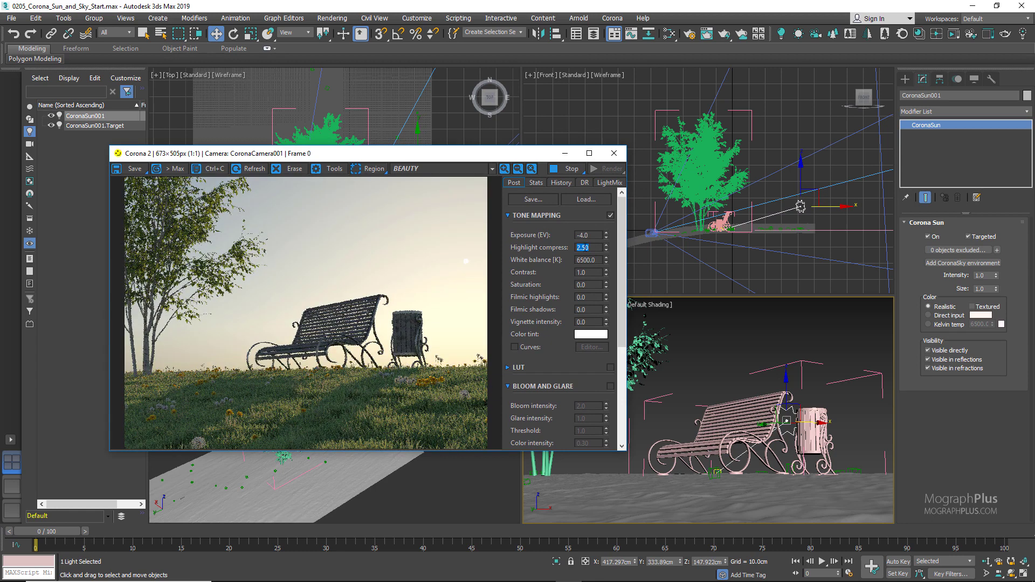
text(10)
key(Return)
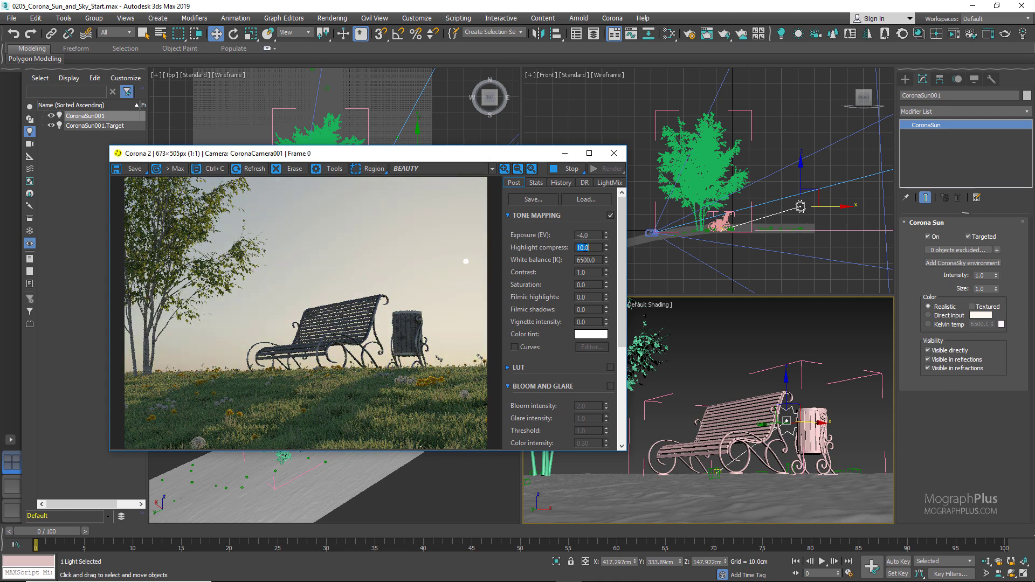
key(Return)
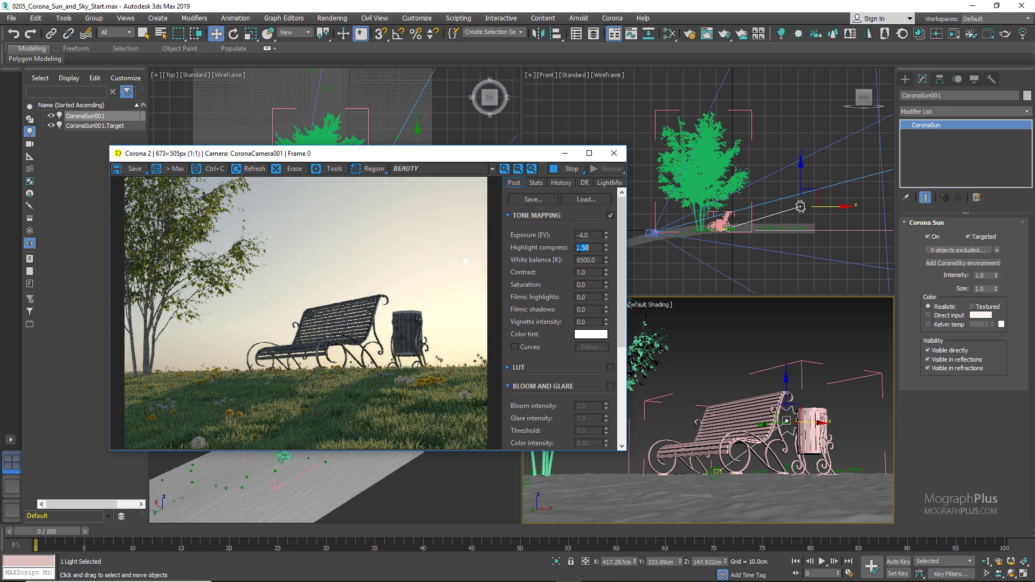
Try the sun high at about Z 545 cm, then lower it to about X 408 cm, Z 143 cm.
click(802, 173)
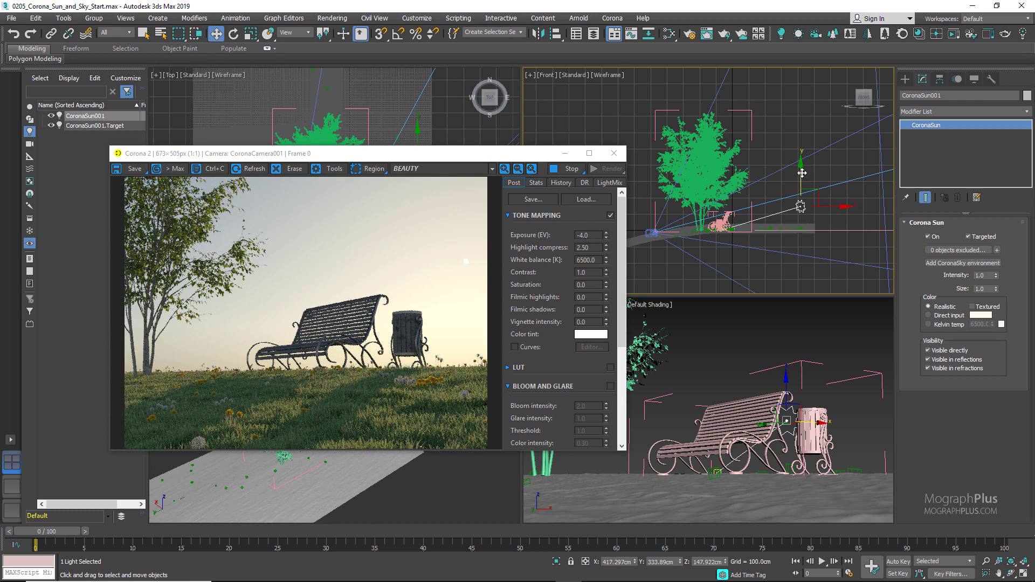
drag(802, 173, 795, 126)
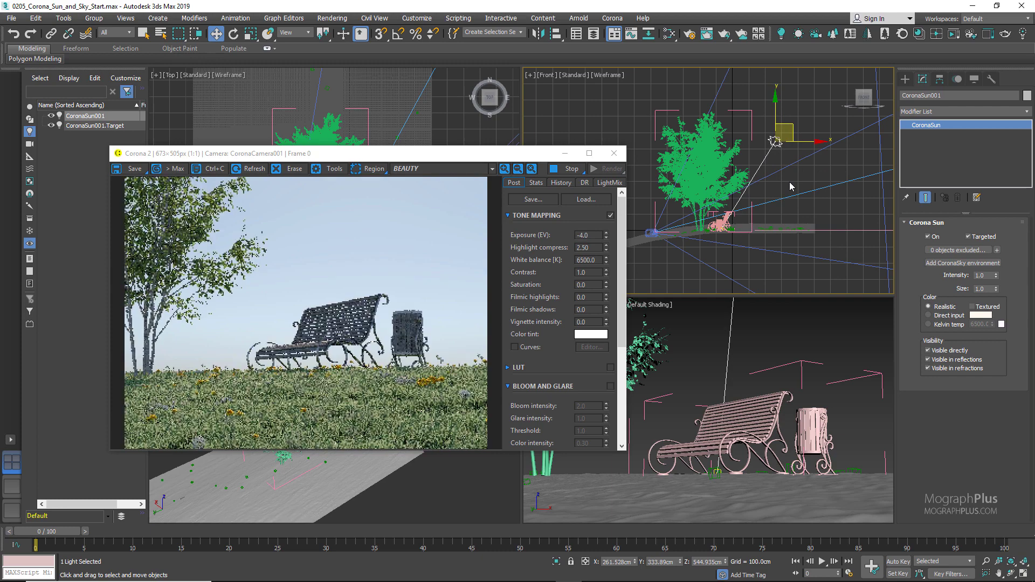
drag(791, 124, 815, 189)
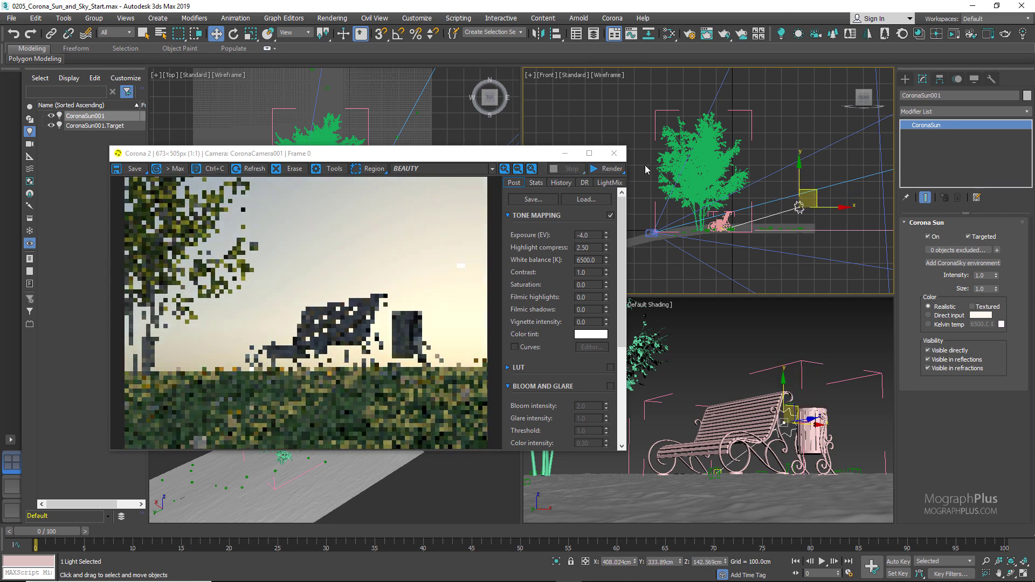
Try the sun in the Top view at about X 430 cm, Y 26 cm.
drag(503, 160, 536, 321)
click(432, 161)
drag(432, 161, 456, 280)
drag(410, 321, 769, 198)
drag(452, 274, 418, 222)
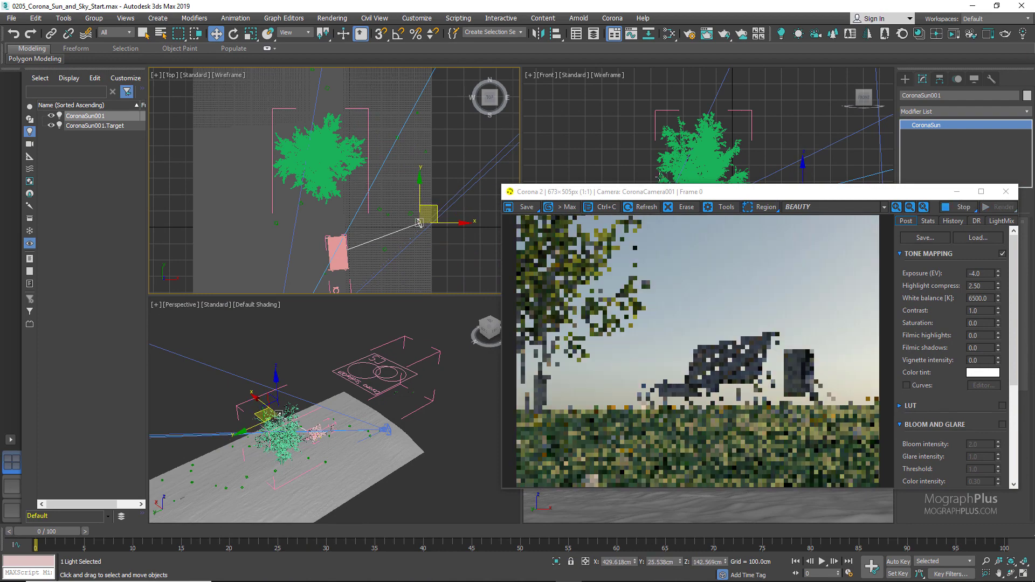
Reposition the sun behind the bench at about X 333 cm, Y 251 cm, Z 113 cm.
drag(673, 190, 282, 283)
drag(436, 206, 421, 172)
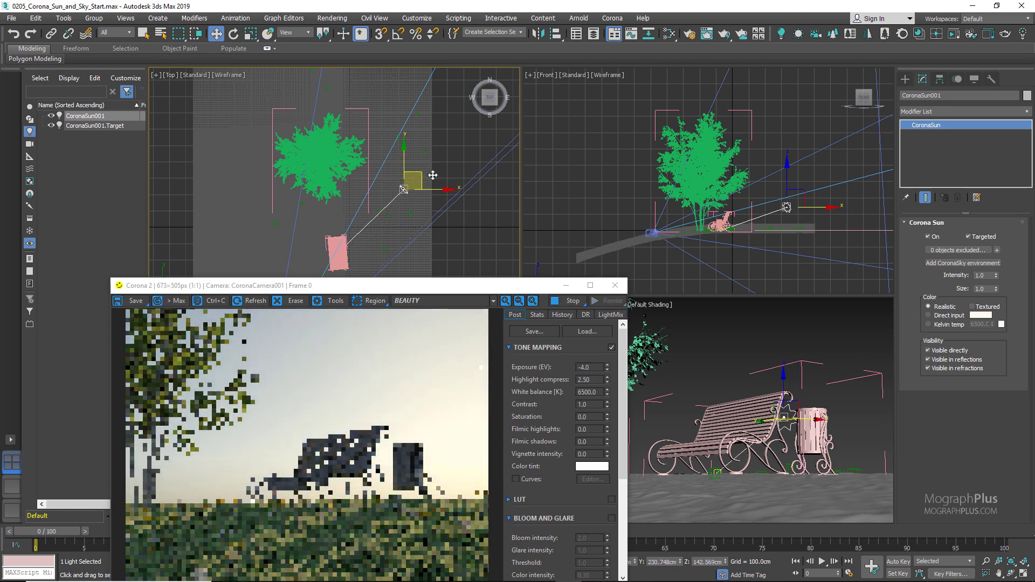
click(788, 170)
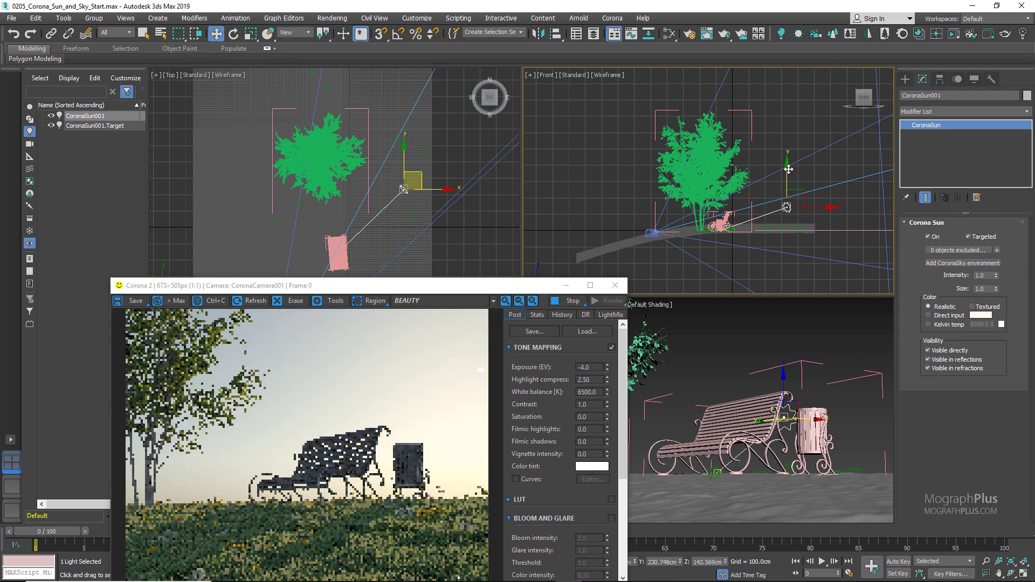
drag(788, 169, 786, 173)
click(400, 190)
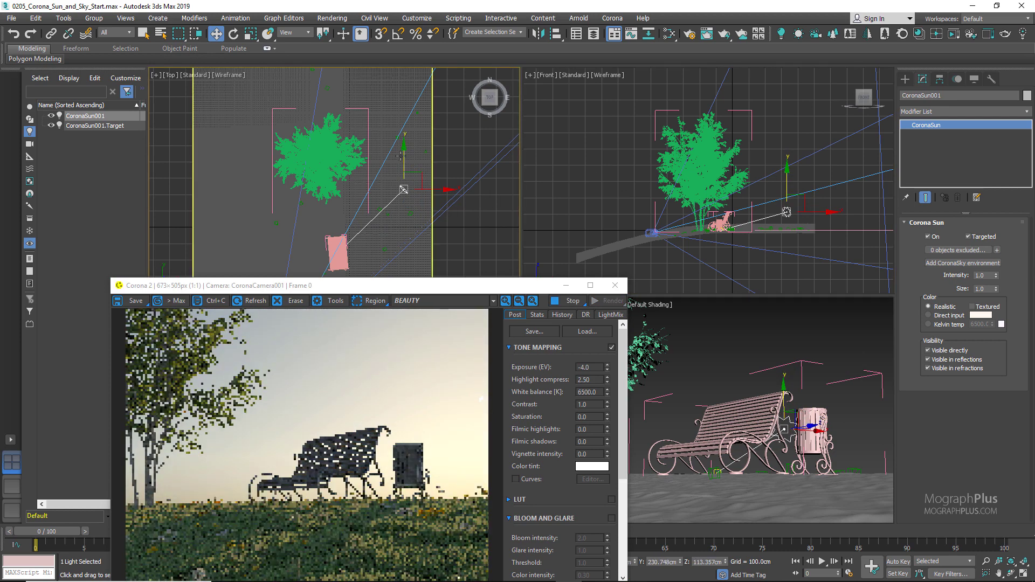
drag(401, 156, 402, 153)
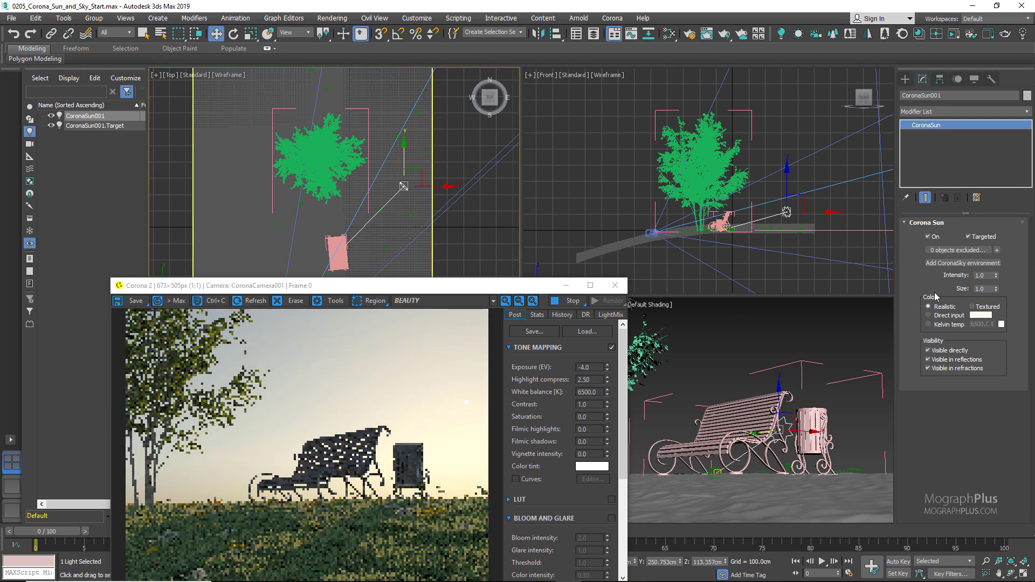
drag(258, 285, 392, 184)
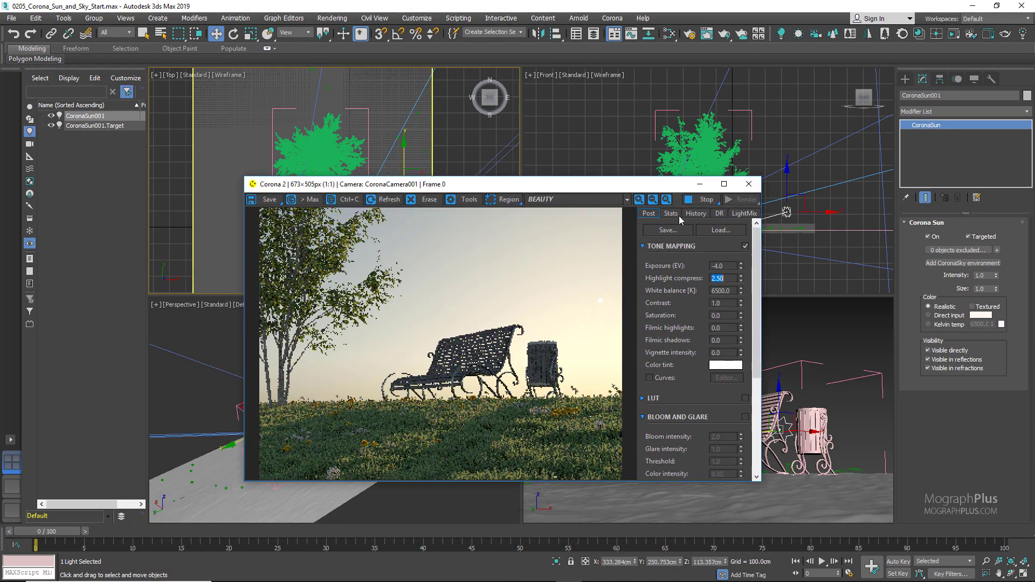
Try a sun intensity of 5 and set the render's highlight compression to 10.
double_click(983, 275)
text(5)
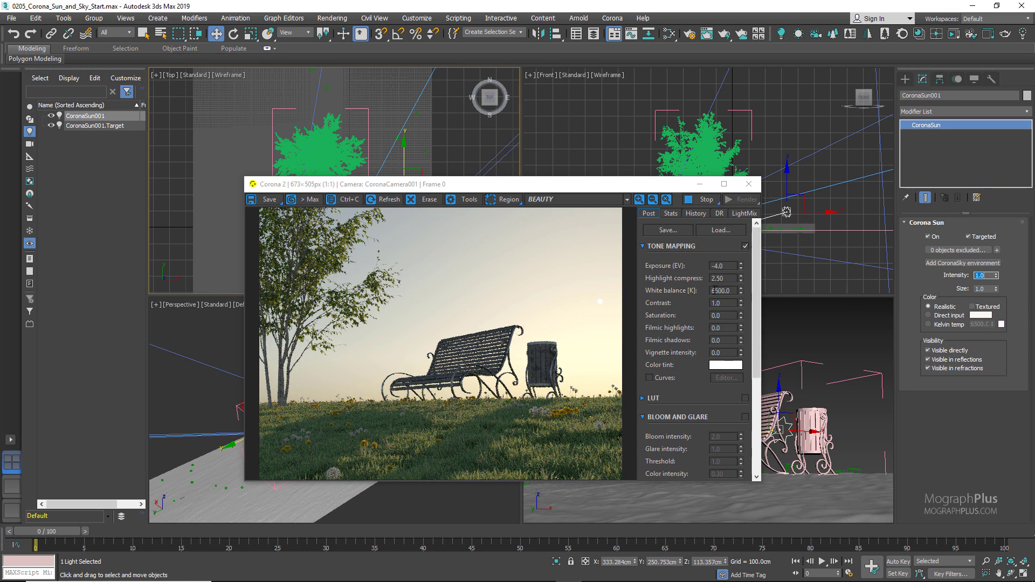
double_click(715, 278)
text(10)
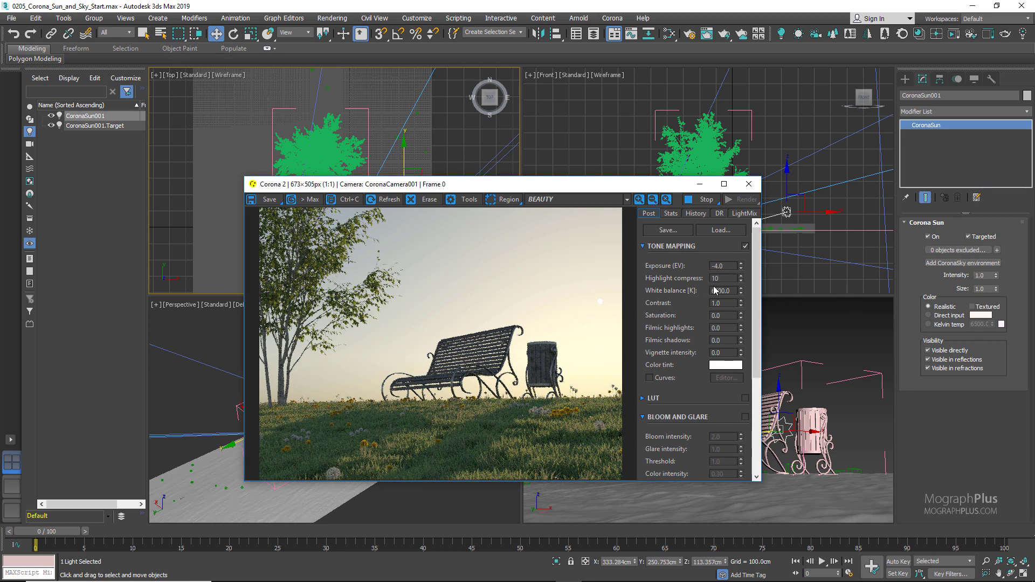
key(Return)
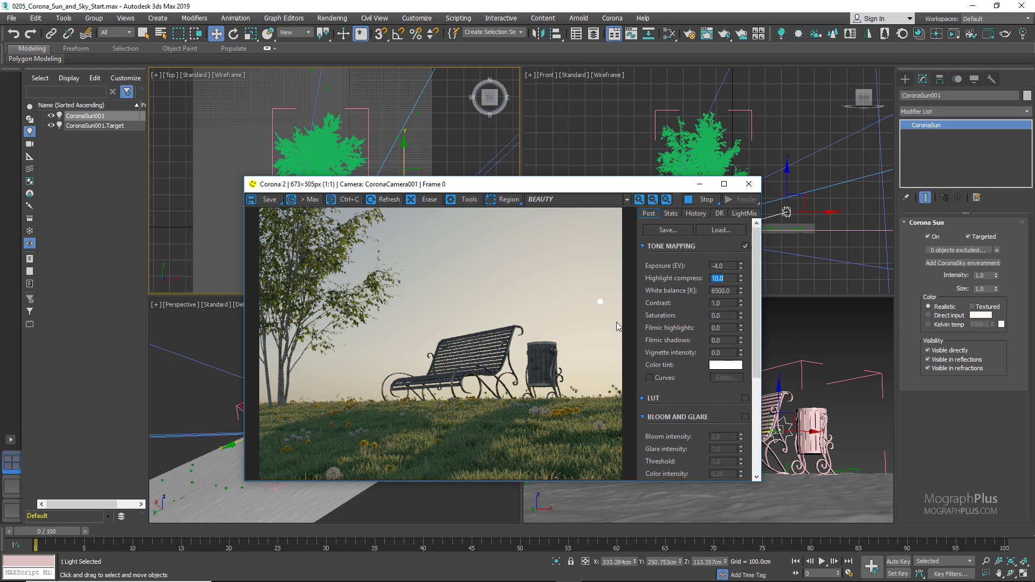
Try a sun size of 10 and a larger one, then return the size to 1.
double_click(980, 289)
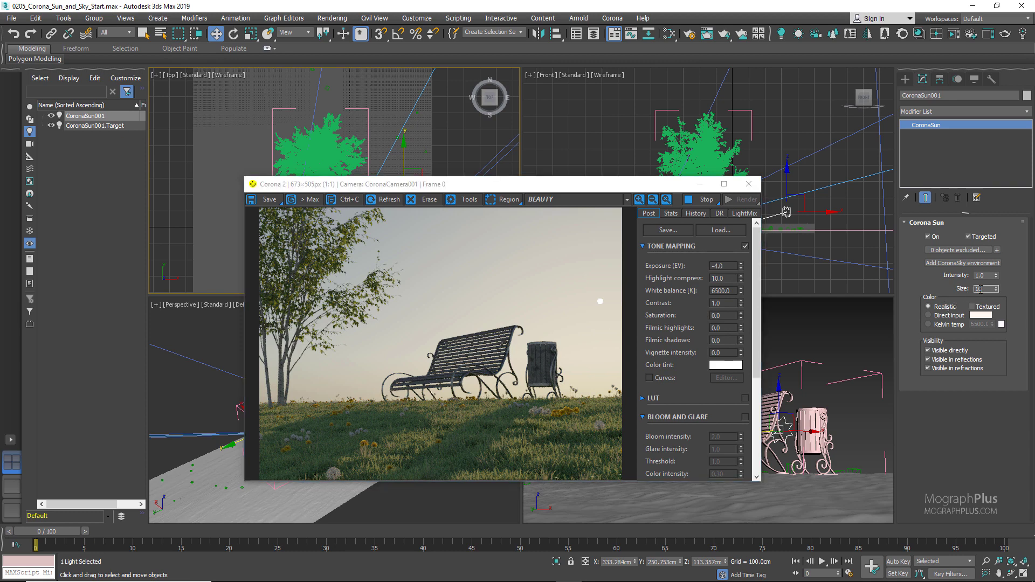
text(10)
key(Return)
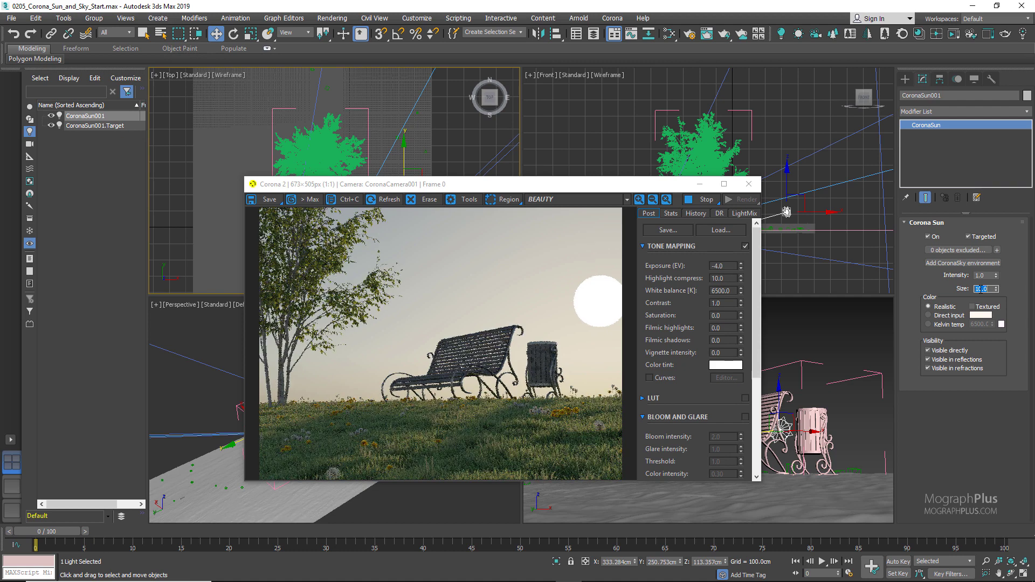
text(0)
key(Return)
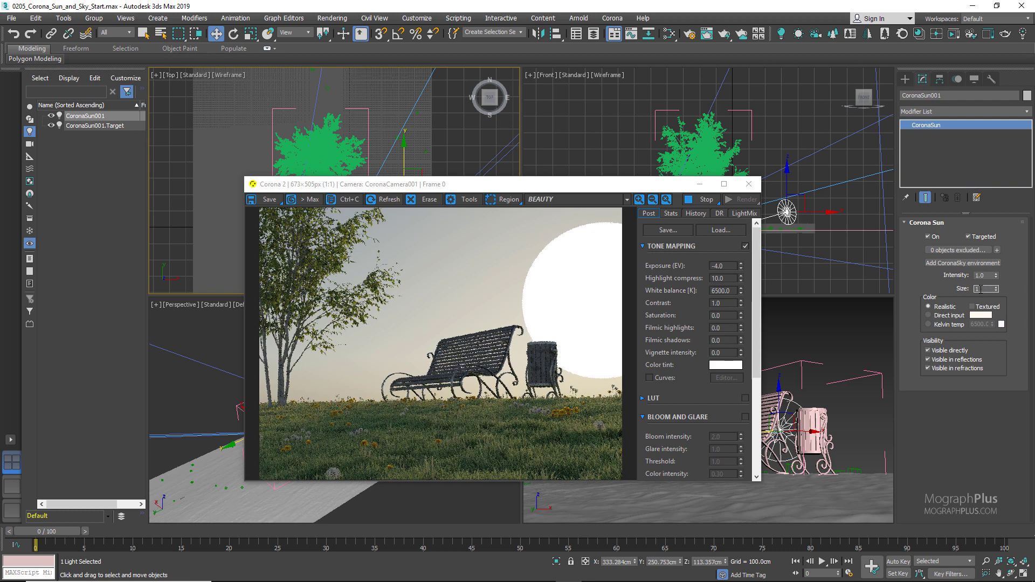
text(1)
key(Return)
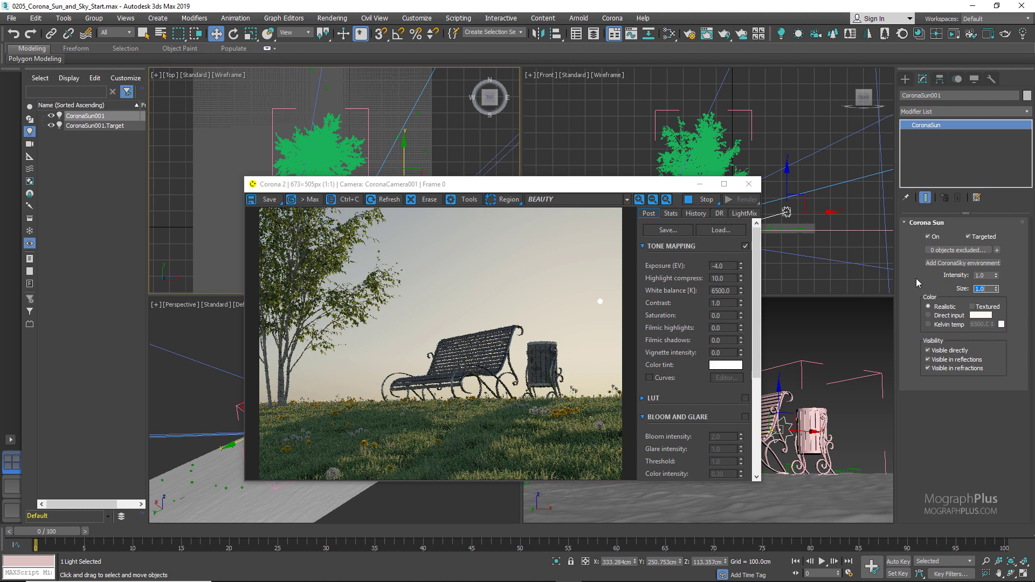
Try purple, pink, turquoise and yellow direct-input sun colors, then cancel the color change and return to Realistic.
click(928, 316)
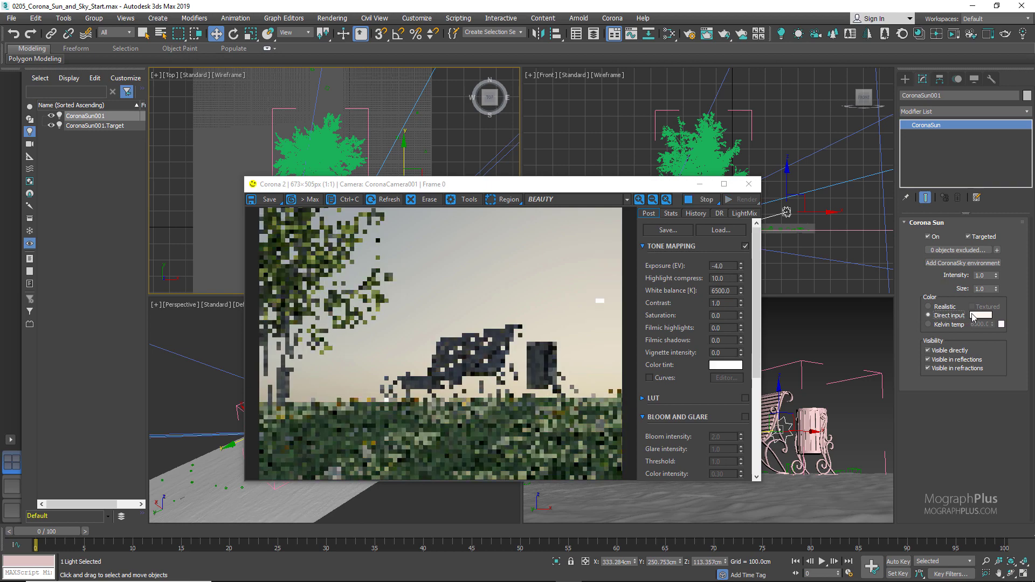
click(980, 315)
drag(391, 104, 396, 104)
click(406, 115)
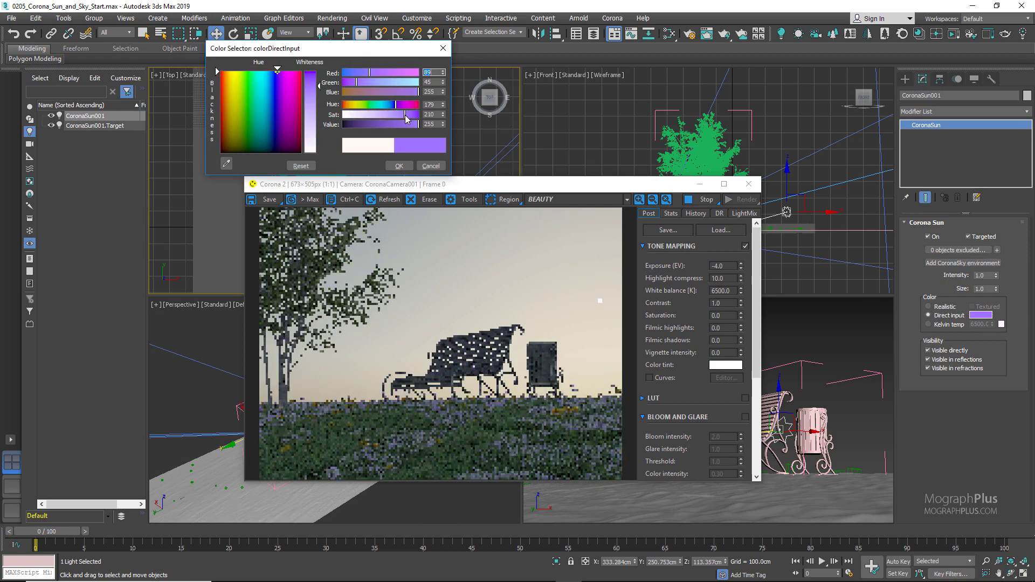
drag(406, 105, 412, 104)
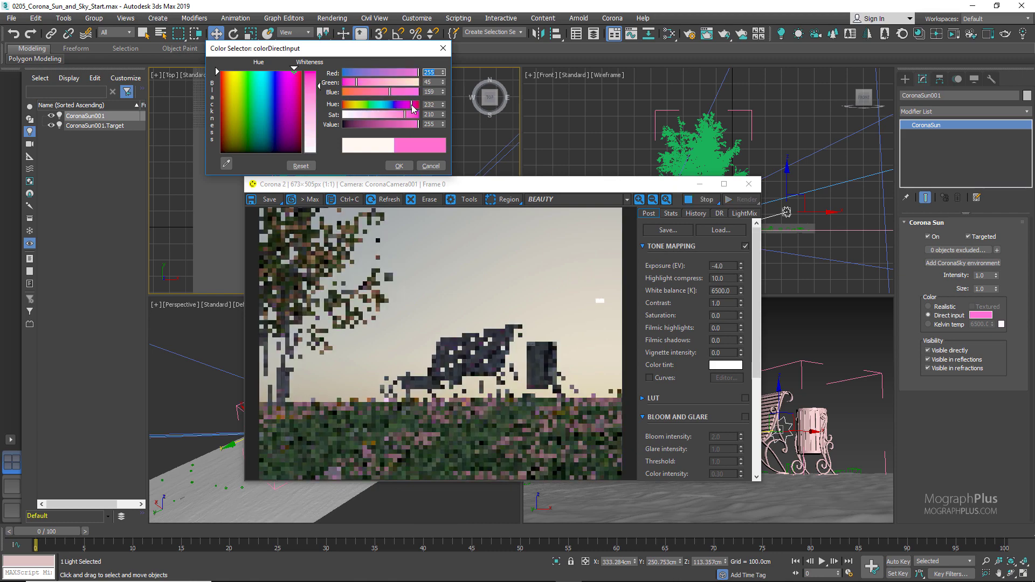
click(377, 105)
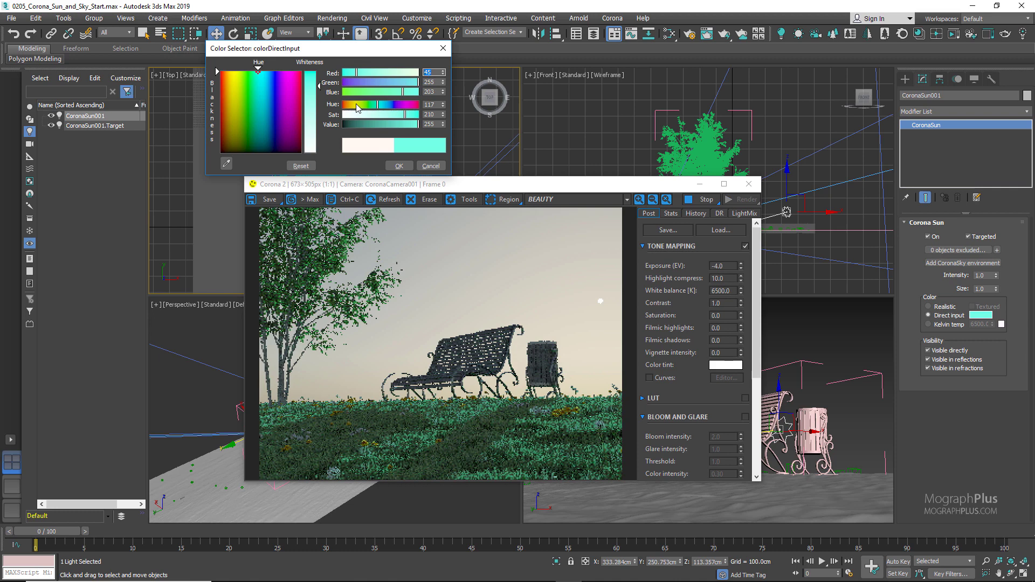
click(357, 105)
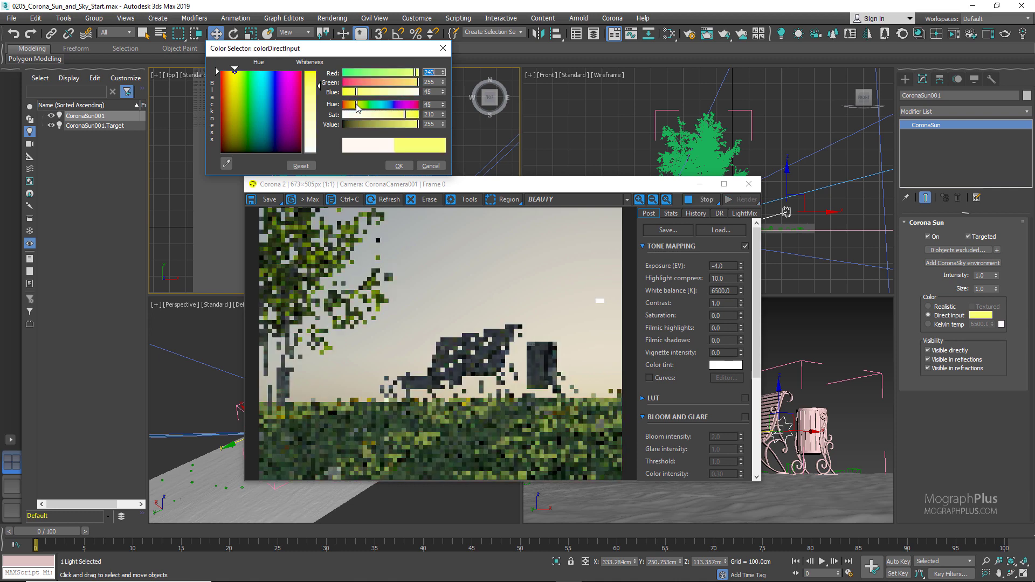
click(411, 105)
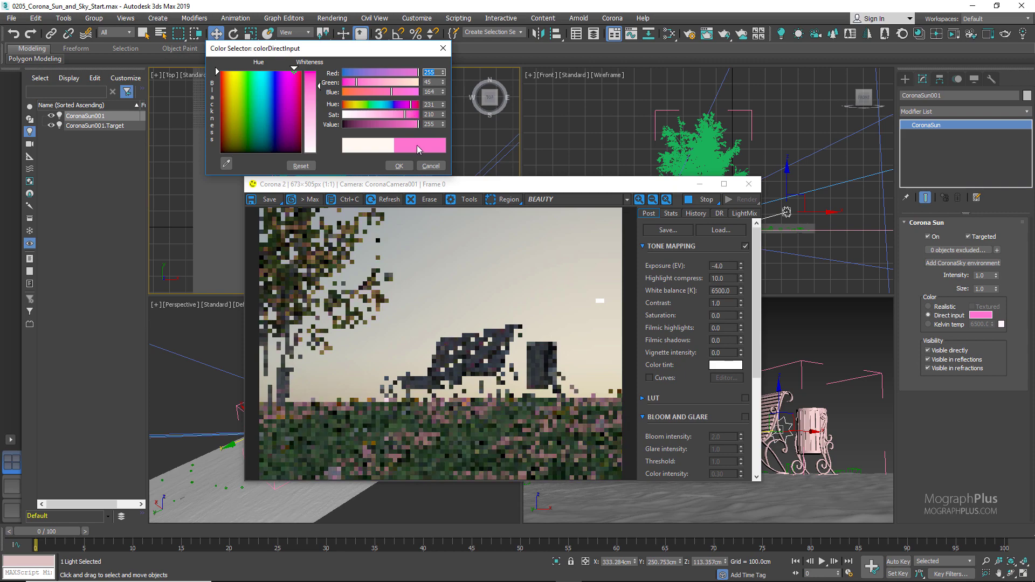
click(431, 165)
click(941, 306)
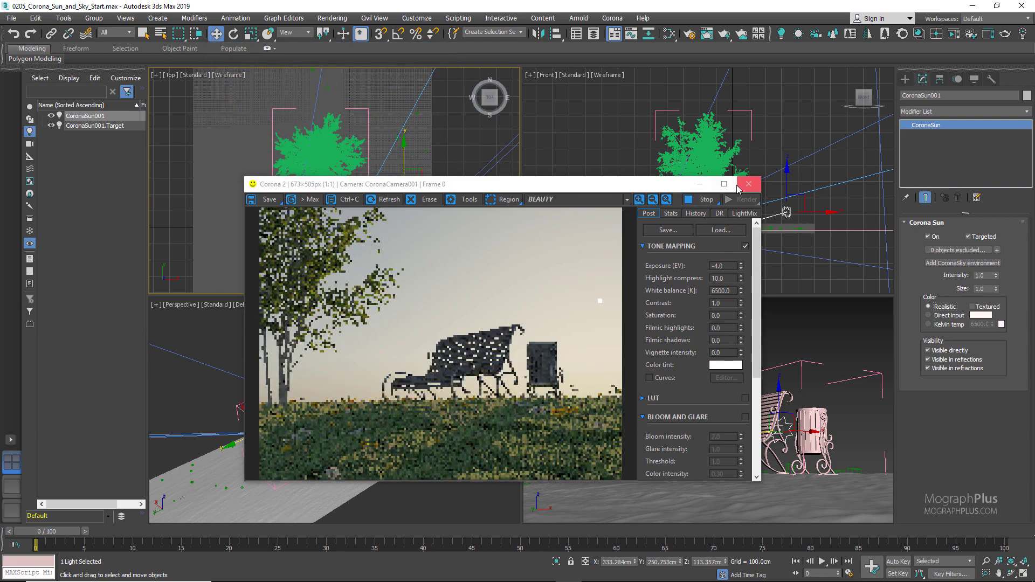
Close the render window and open the Environment and Effects settings alongside an empty area of the Slate Material Editor.
click(748, 183)
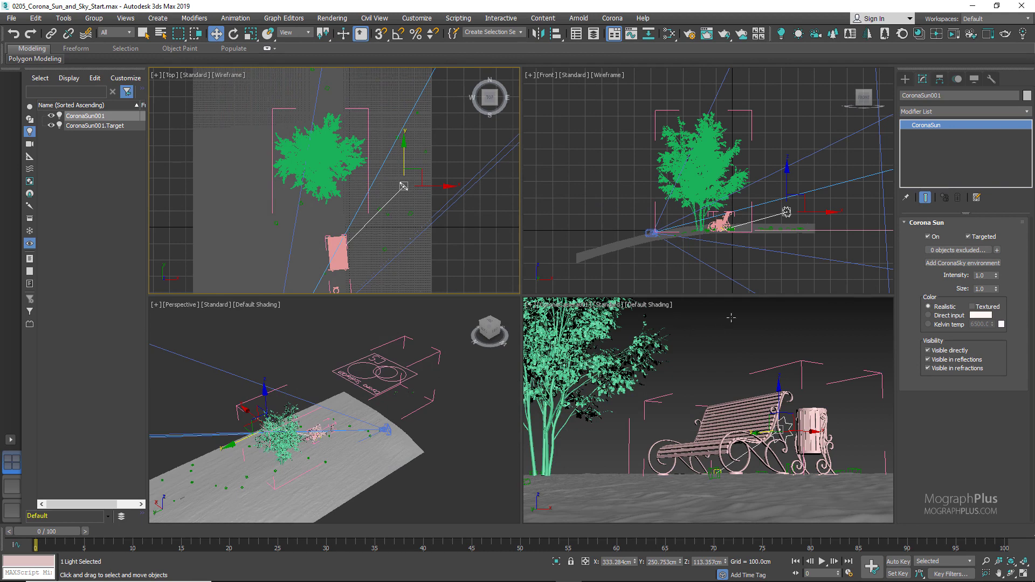
click(745, 343)
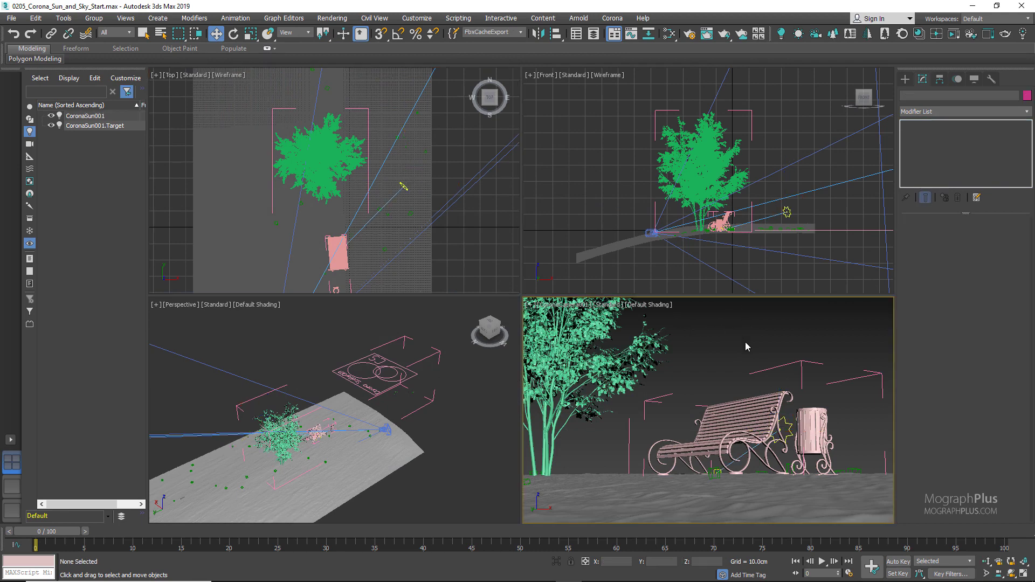
key(8)
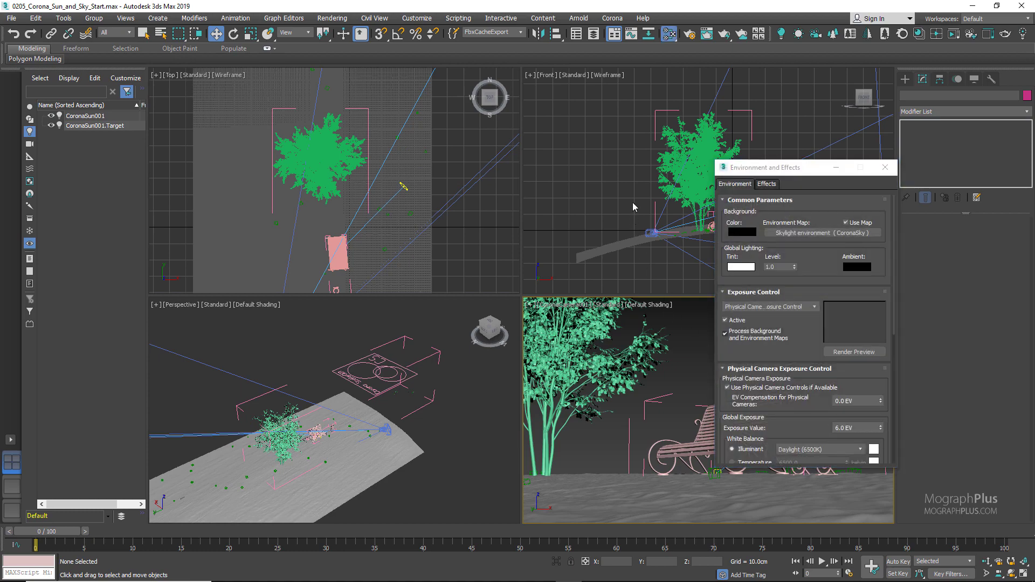
key(m)
drag(736, 212, 511, 154)
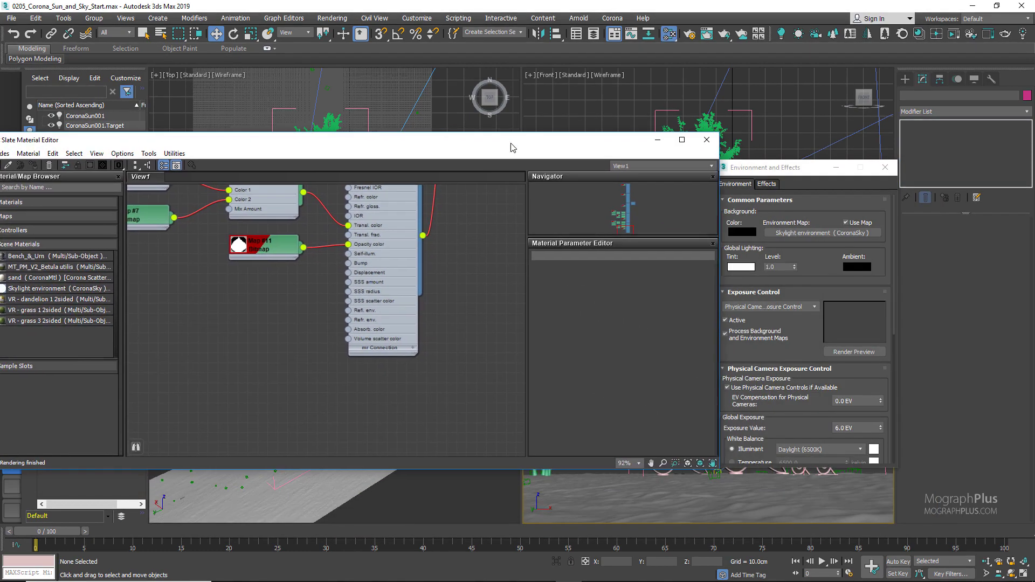
middle_drag(372, 335, 300, 205)
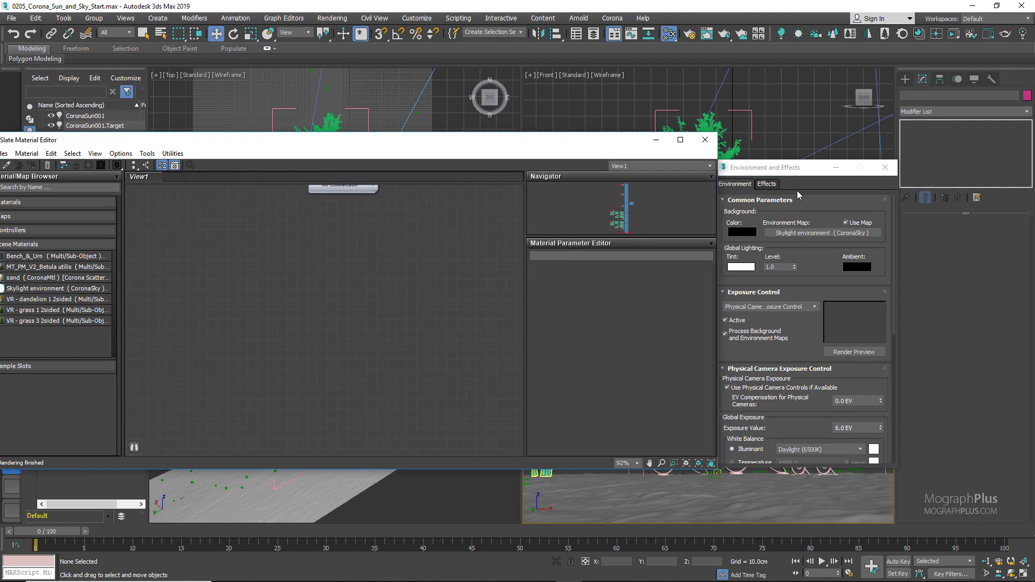
Bring the Skylight environment (CoronaSky) map from the environment background into the material editor, then close the environment settings.
click(796, 169)
drag(795, 169, 845, 170)
drag(872, 233, 334, 355)
click(327, 338)
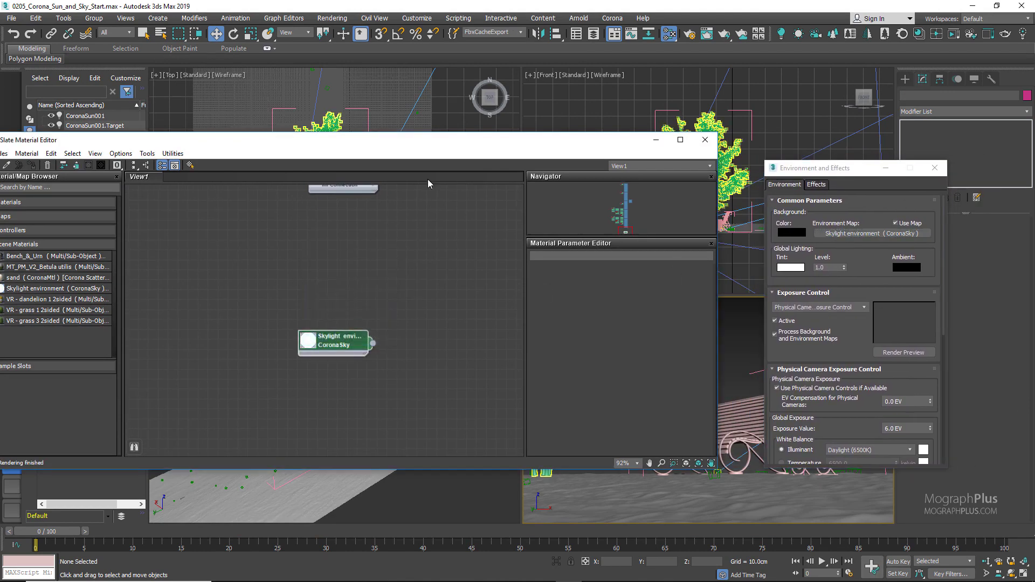
click(934, 168)
Arrange the material editor beside the Corona render window and restart the interactive render.
drag(582, 146, 536, 230)
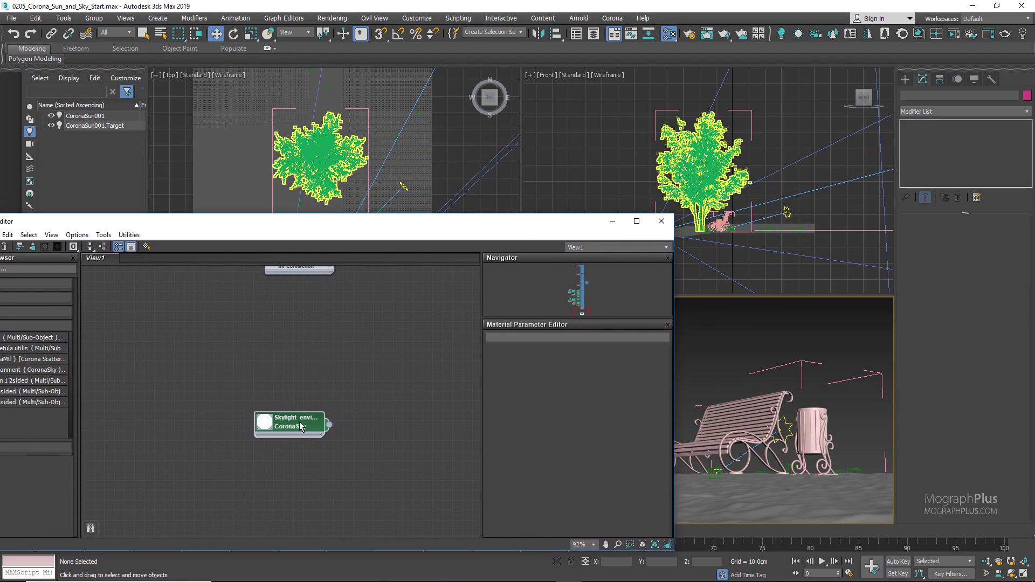
drag(300, 426, 320, 406)
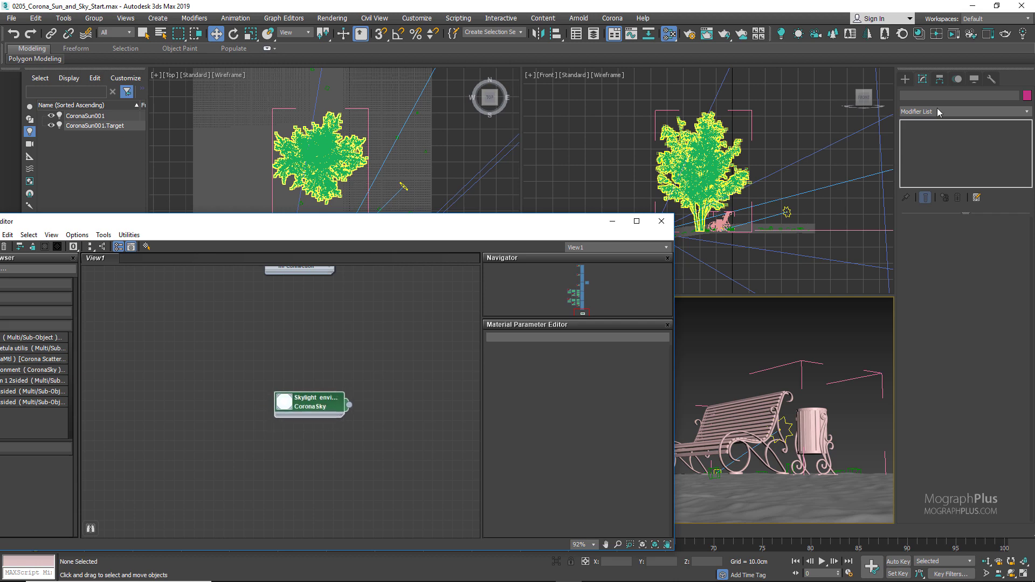
click(990, 37)
drag(583, 178, 832, 193)
drag(422, 226, 334, 200)
click(986, 226)
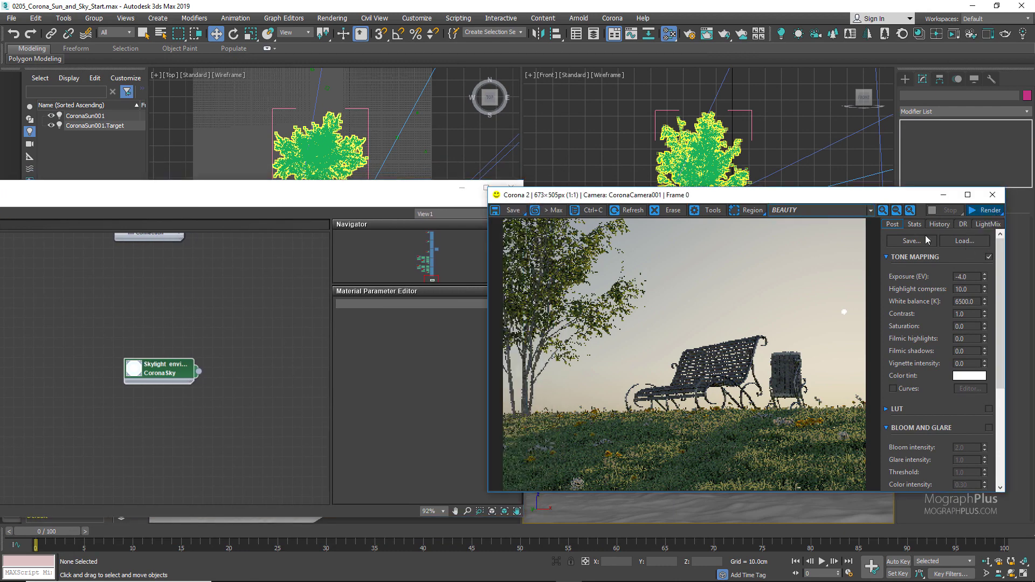
key(shift+q)
Try adding a new CoronaSky map in the material editor, then delete it.
right_click(181, 320)
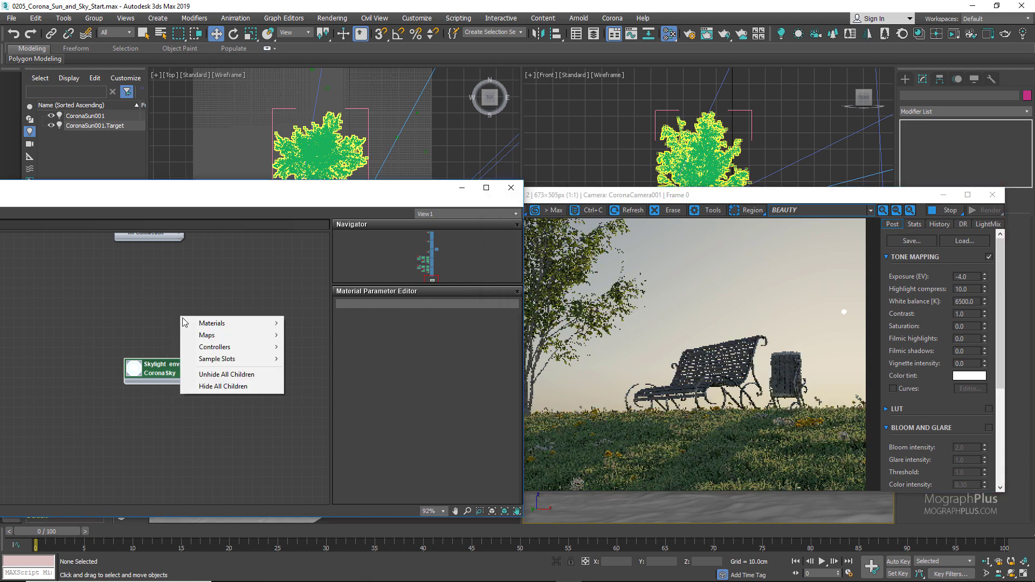
mouse_move(215, 324)
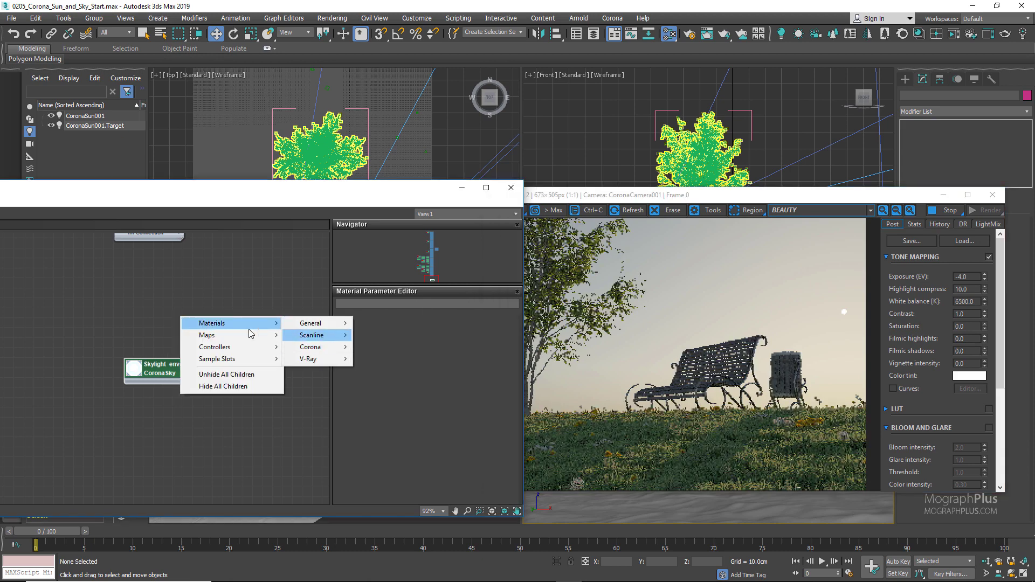
mouse_move(253, 335)
mouse_move(338, 348)
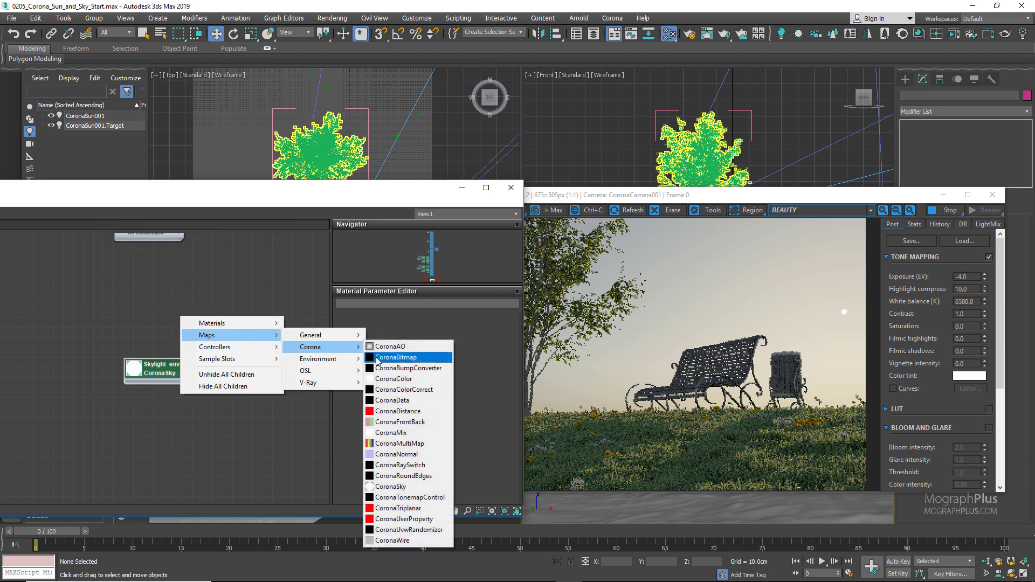
click(425, 487)
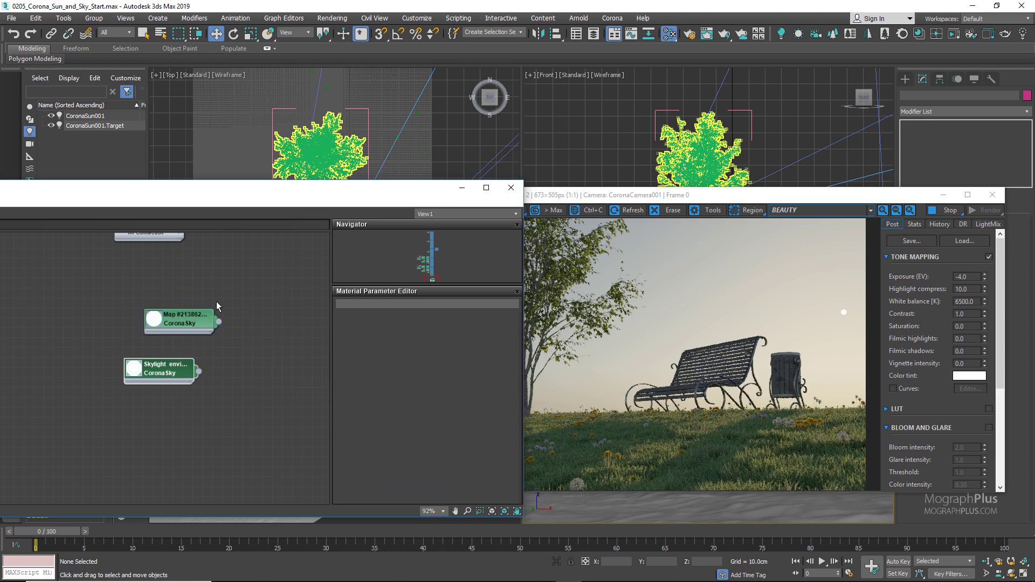
key(Delete)
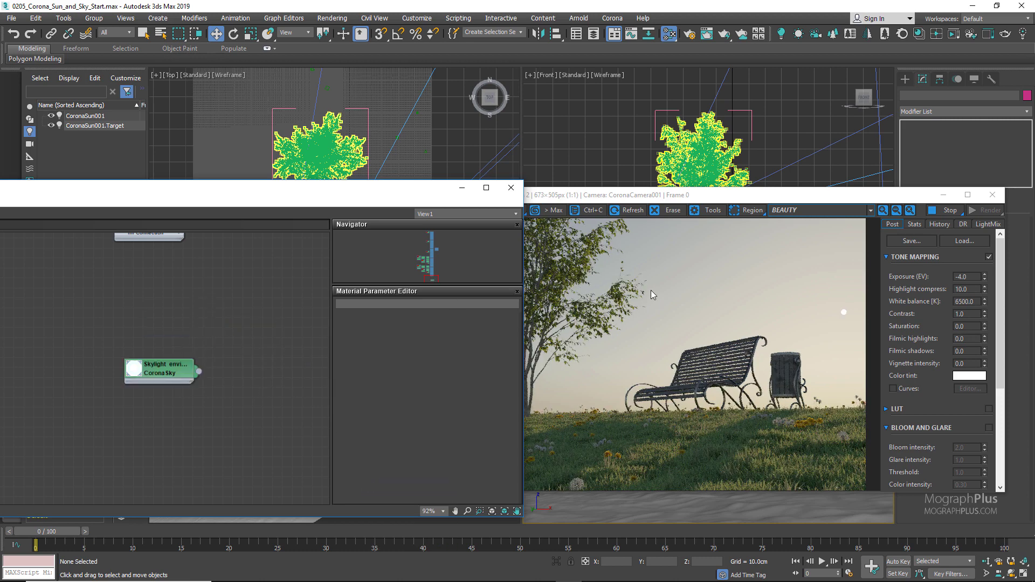
Separate the render window and material editor so they sit side by side, and reposition the Skylight environment node.
drag(623, 197, 649, 199)
drag(382, 198, 303, 200)
drag(88, 371, 148, 351)
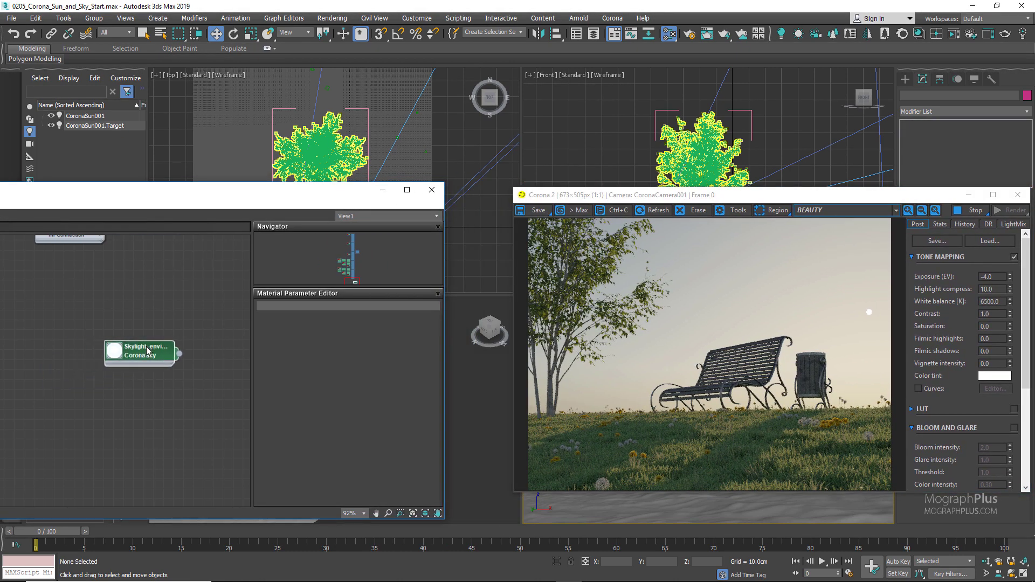
Open the Skylight environment map's parameters and compare the Preetham et.al. and Hosek&Wilkie sky models in the render.
double_click(148, 351)
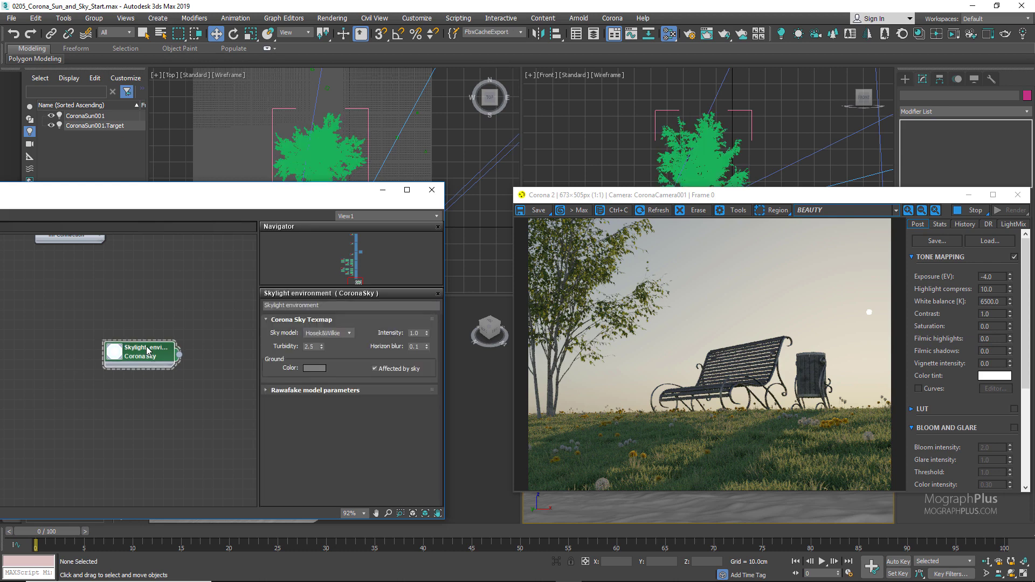
click(346, 333)
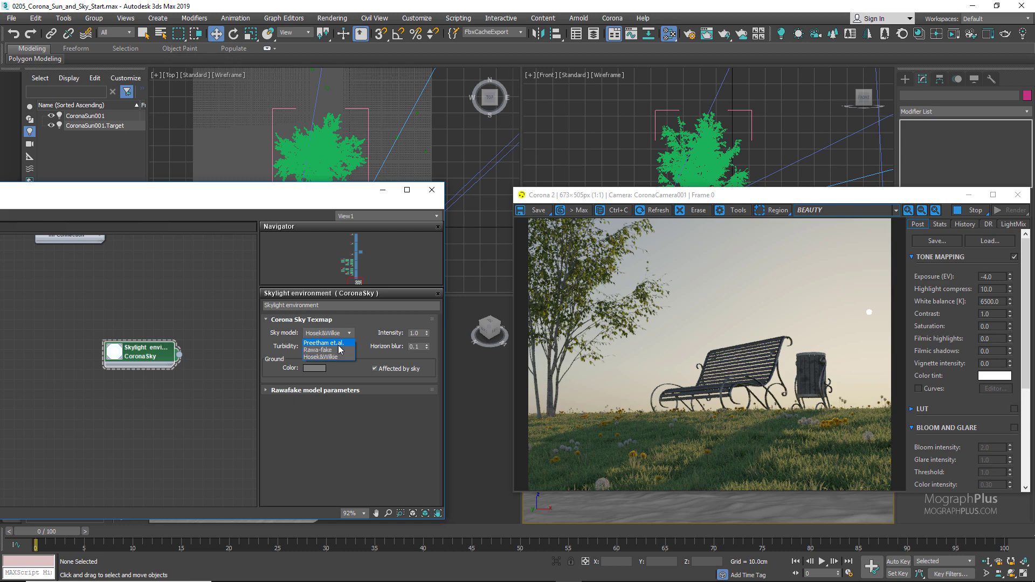
click(341, 343)
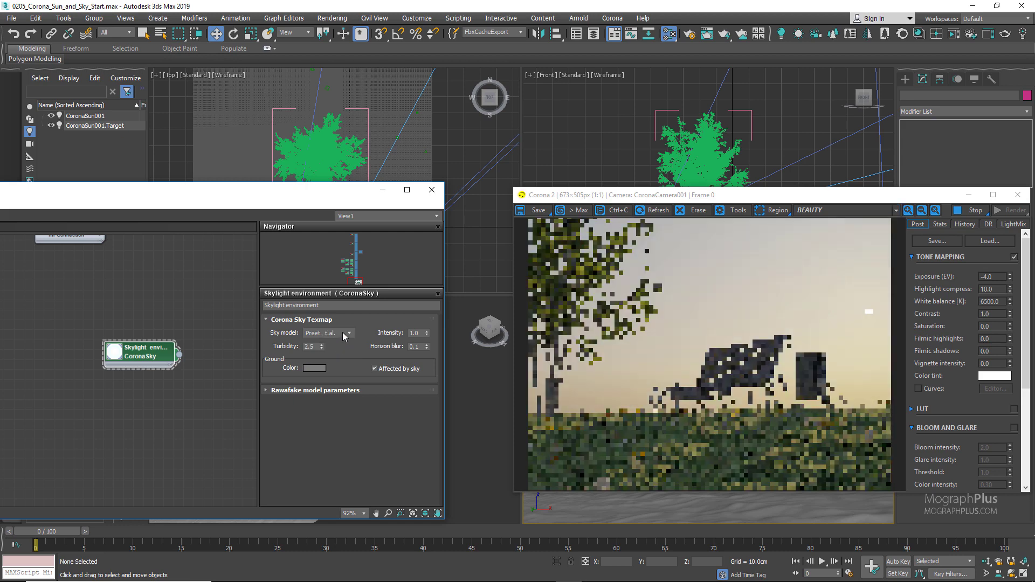
click(341, 332)
click(334, 357)
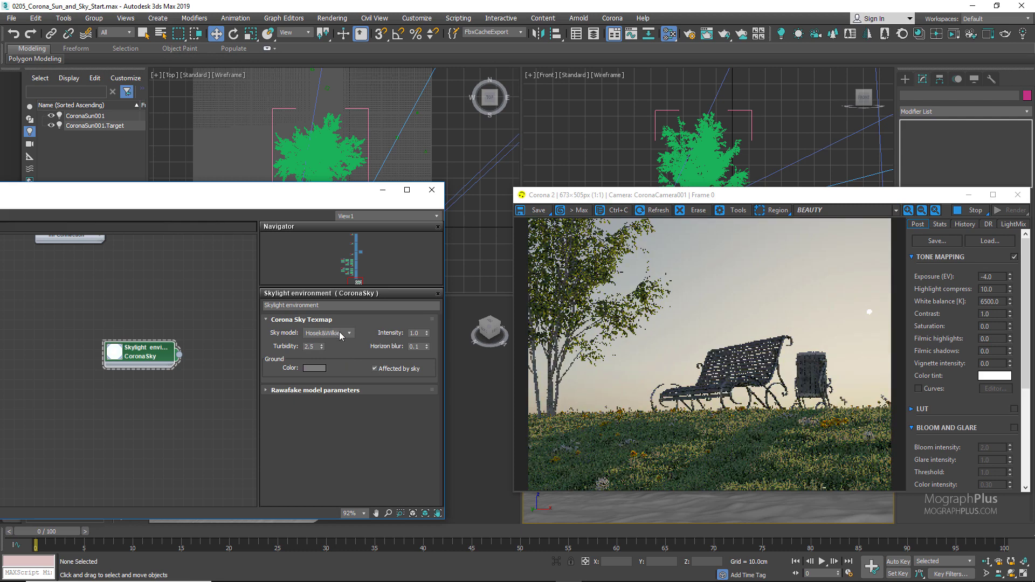
click(340, 334)
click(339, 348)
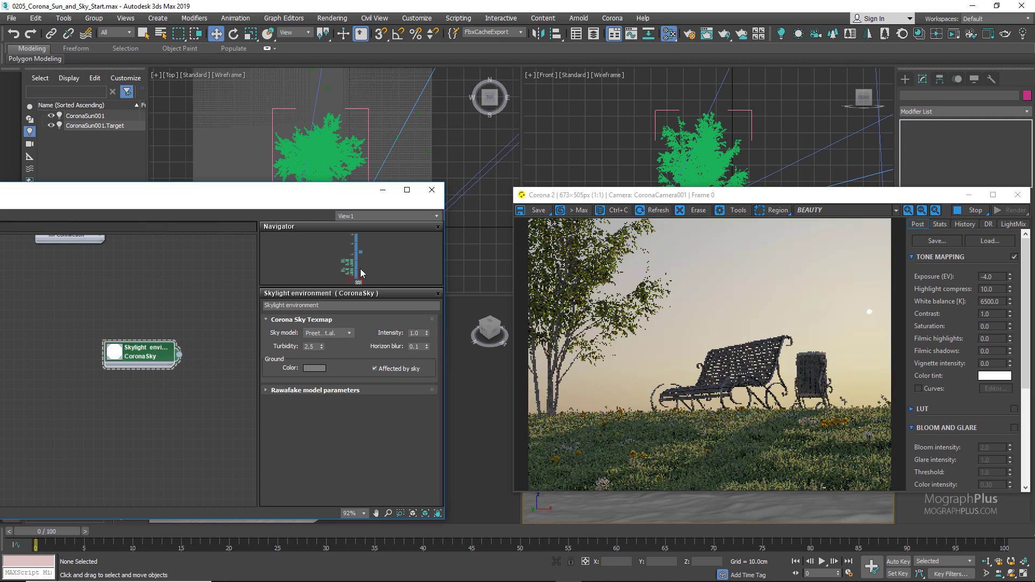
Switch the sky model to Rawa-fake and set its horizon color to a saturated pink with hue 231 and saturation 216.
click(333, 332)
click(327, 351)
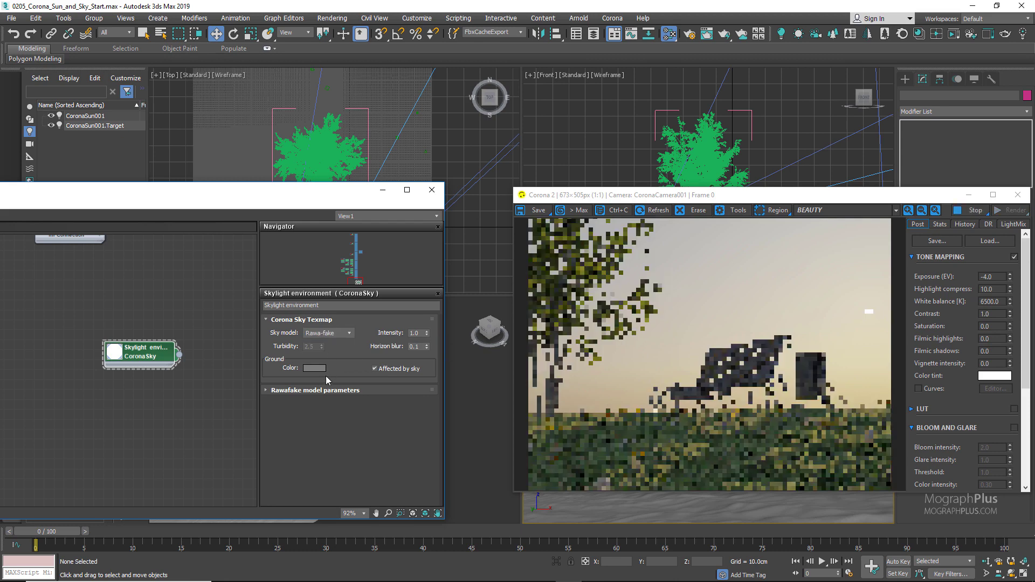
click(331, 390)
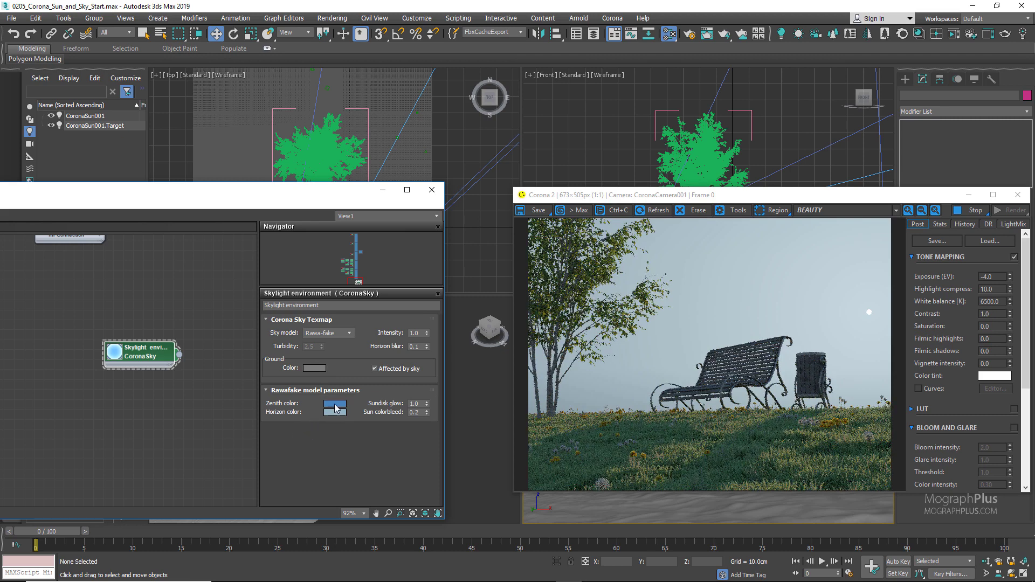
click(334, 413)
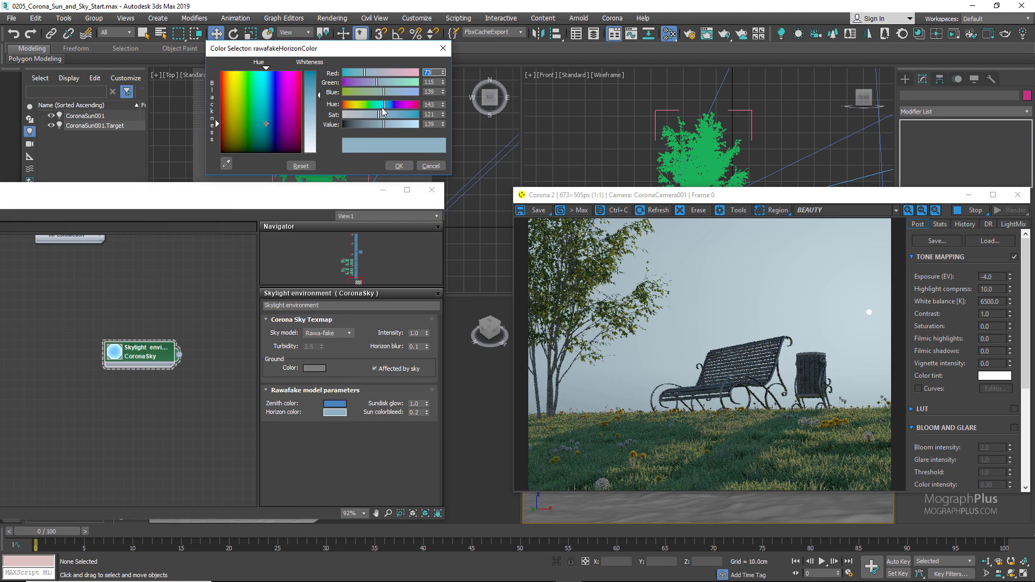
click(410, 105)
drag(403, 115, 407, 115)
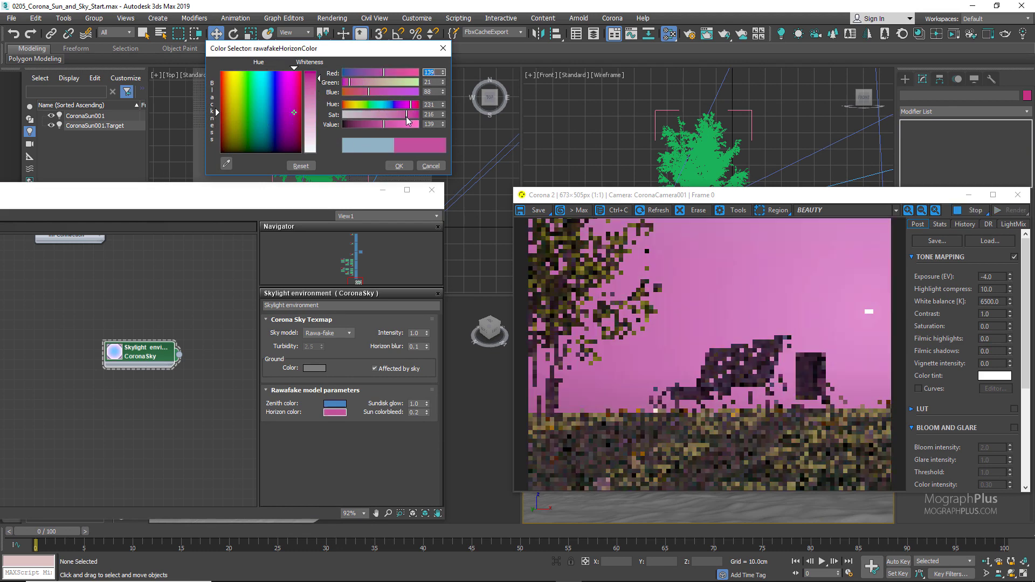
click(397, 165)
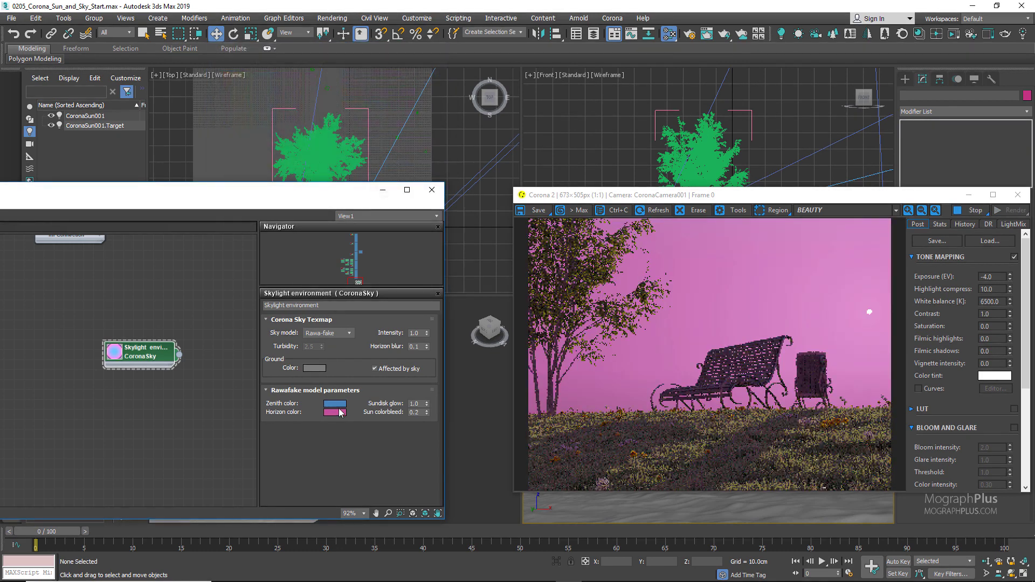
Try a red zenith color for the Rawa-fake sky, then settle on a blue with hue 150.
click(335, 403)
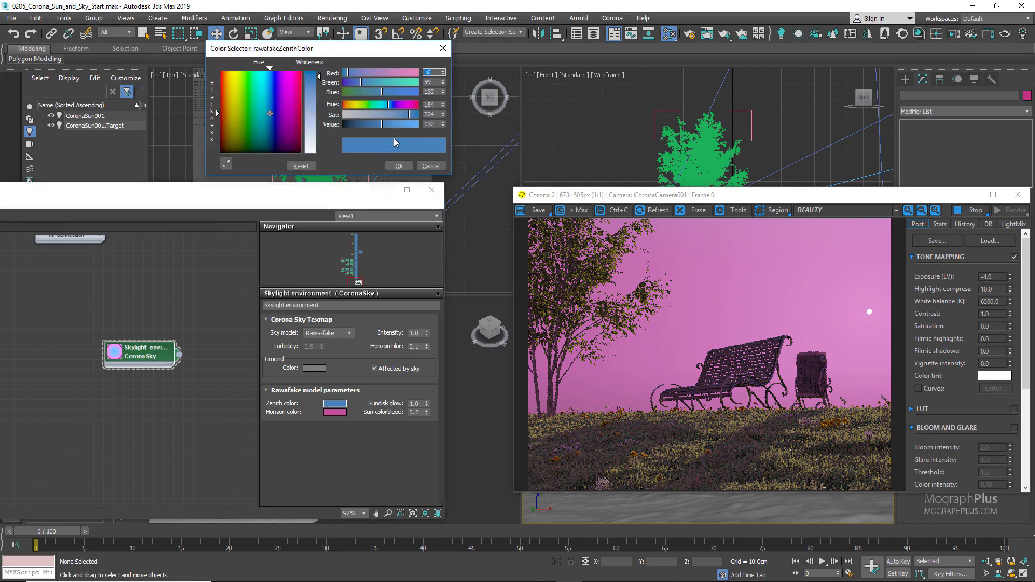
click(418, 106)
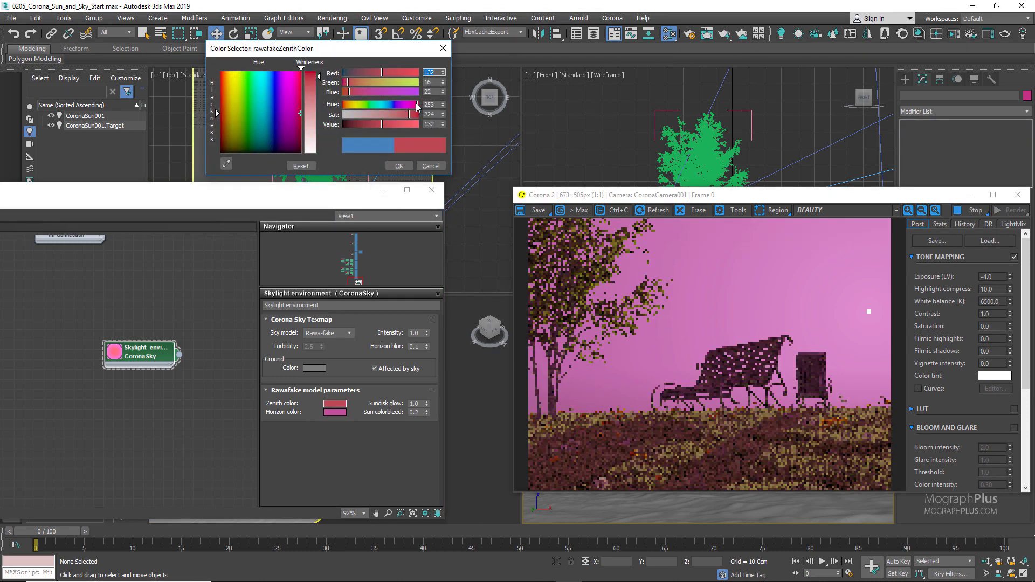
click(386, 104)
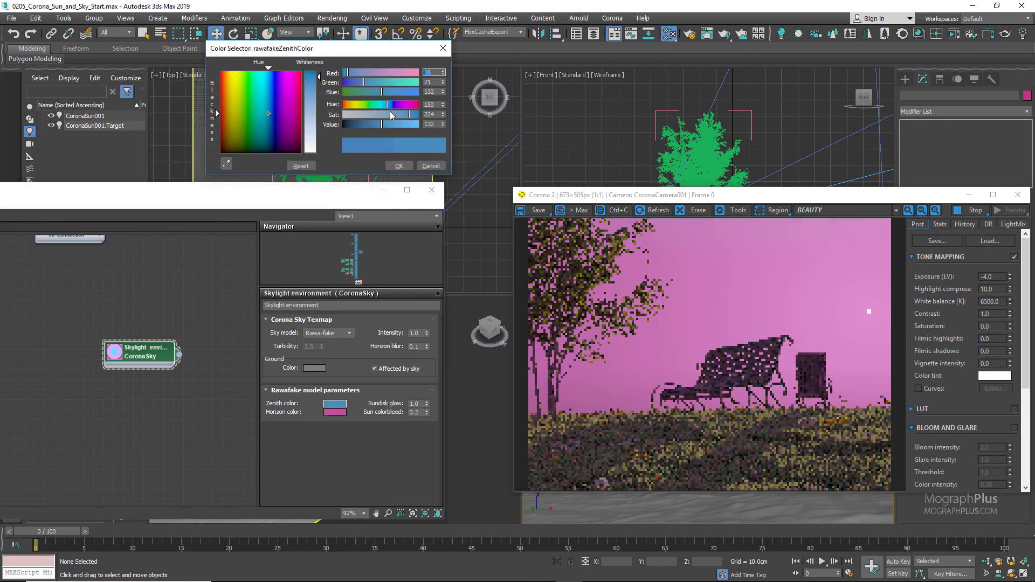
click(399, 165)
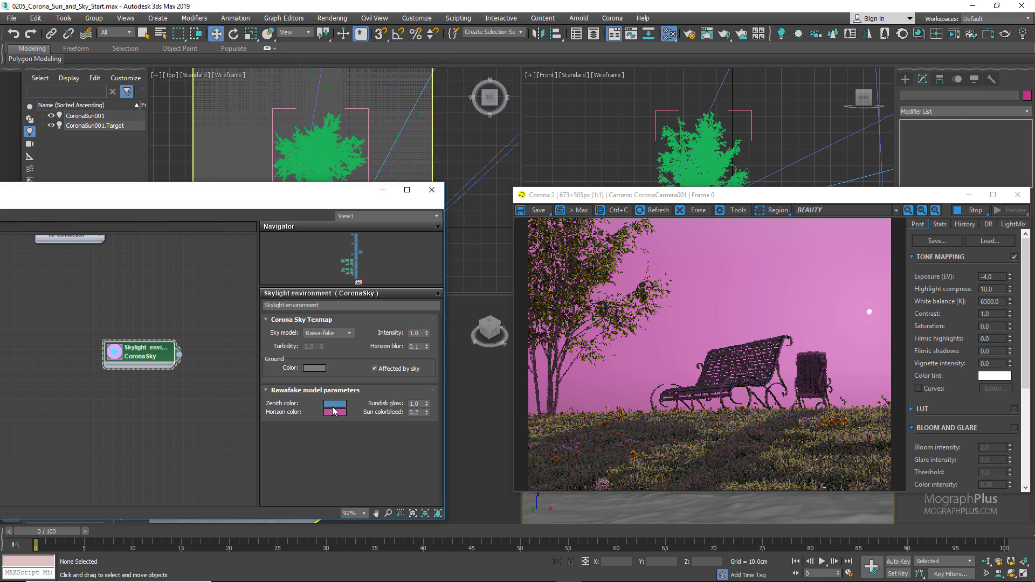
click(334, 412)
click(371, 104)
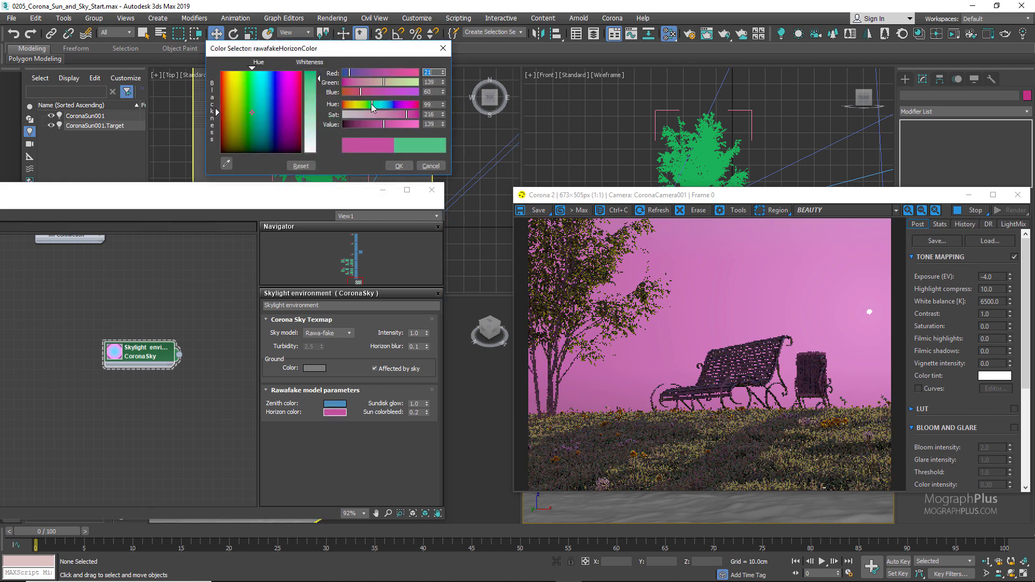
click(430, 166)
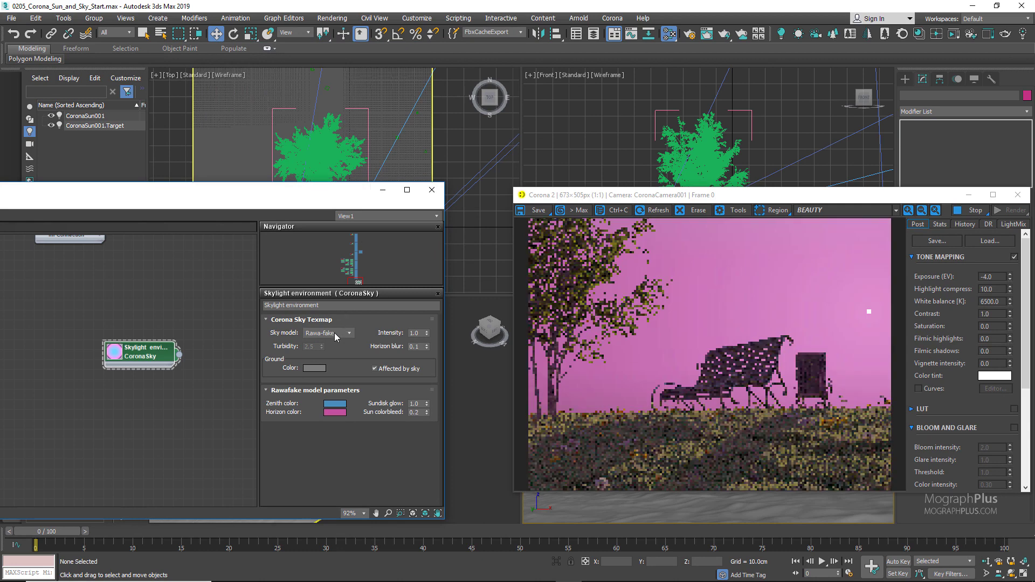
Set the sky model of the Skylight environment map to Hosek&Wilkie.
click(336, 333)
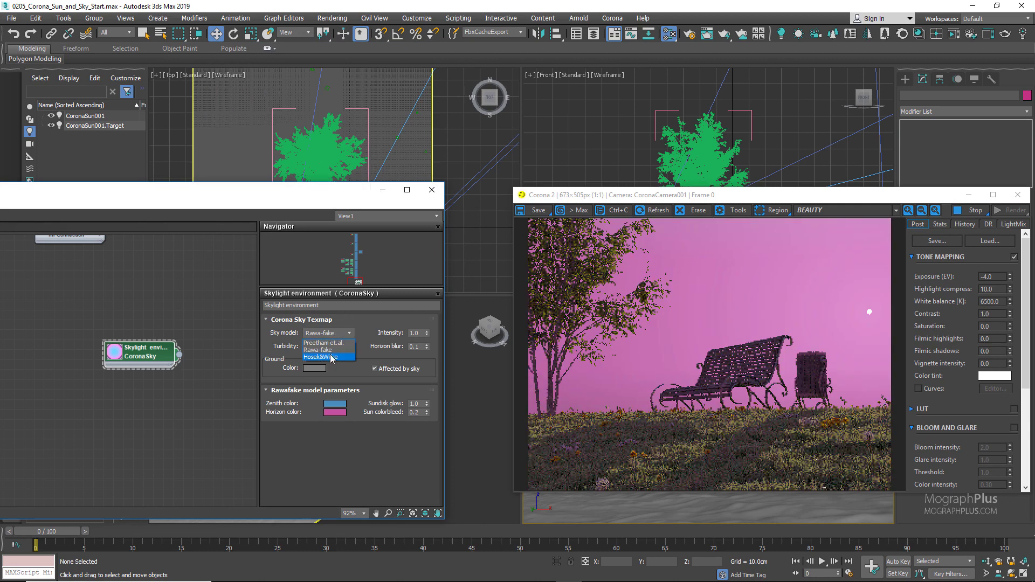
click(337, 356)
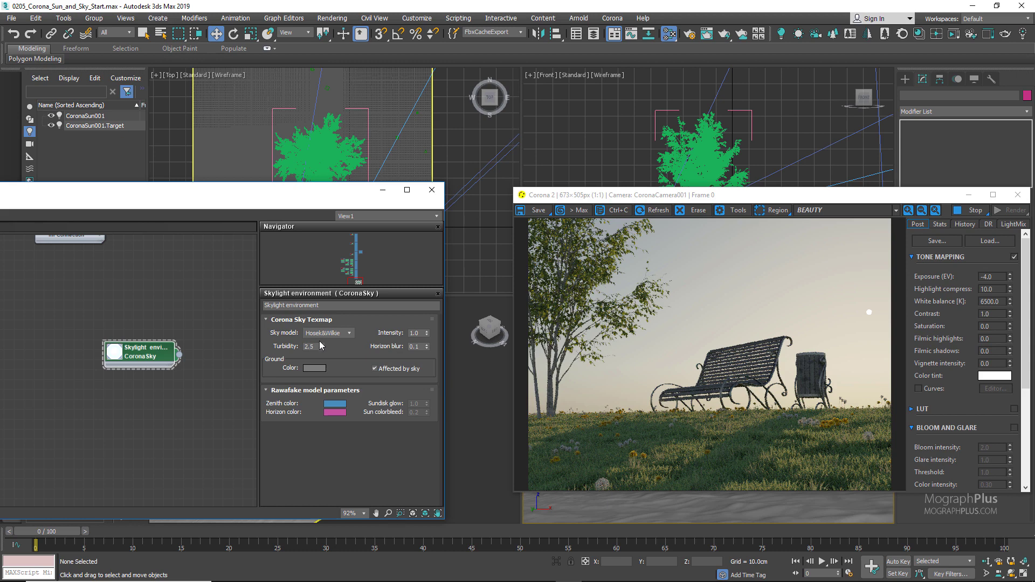
Try sky turbidity values of 10, 5 and about 1.7, then restore 2.5.
click(317, 347)
text(10)
key(Return)
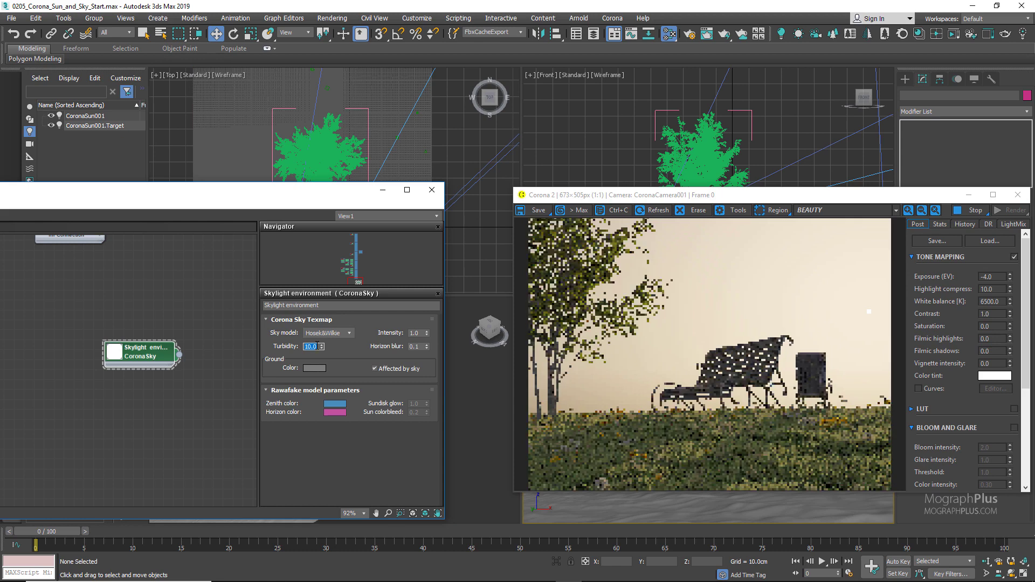
text(5)
key(Return)
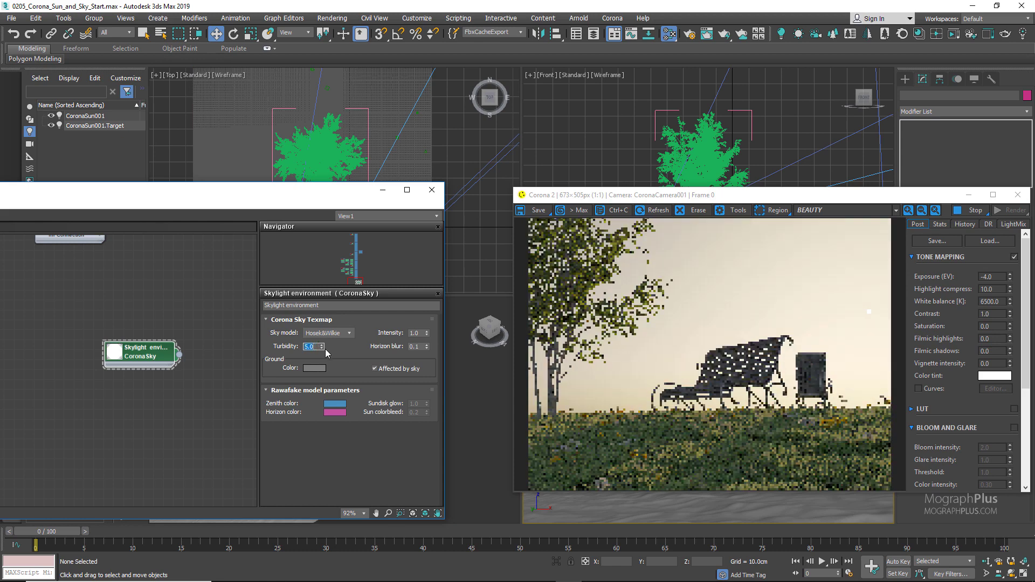
drag(323, 348, 333, 419)
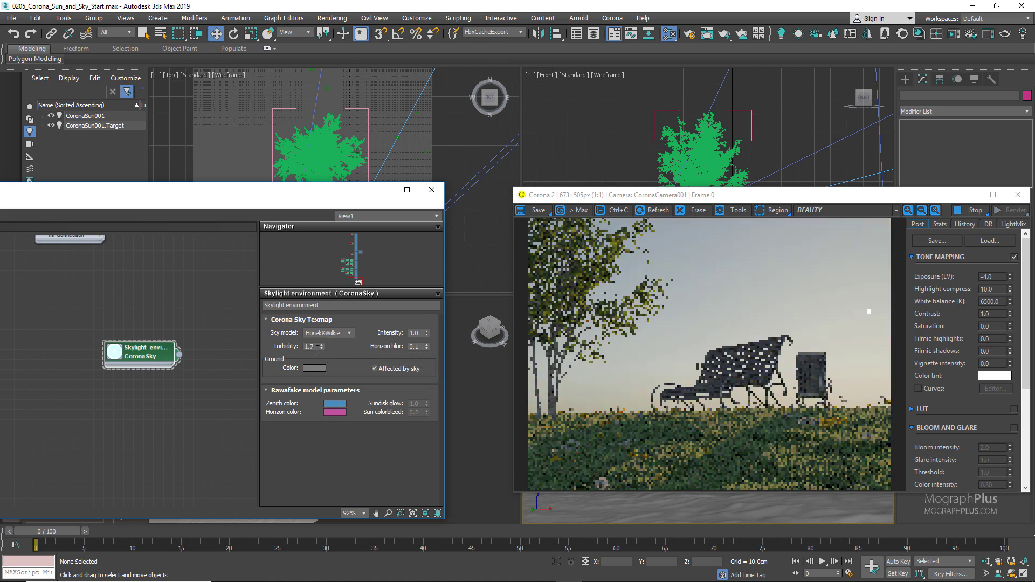
Try sky intensities of 0.1 and 3.0 in the render, then return the intensity to 1.
double_click(414, 333)
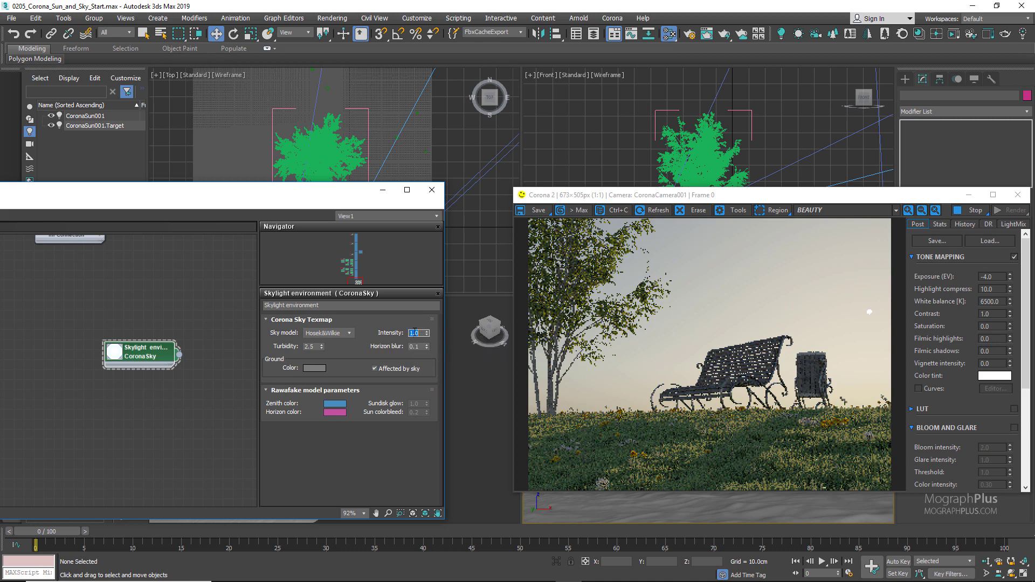
text(0.1)
key(Return)
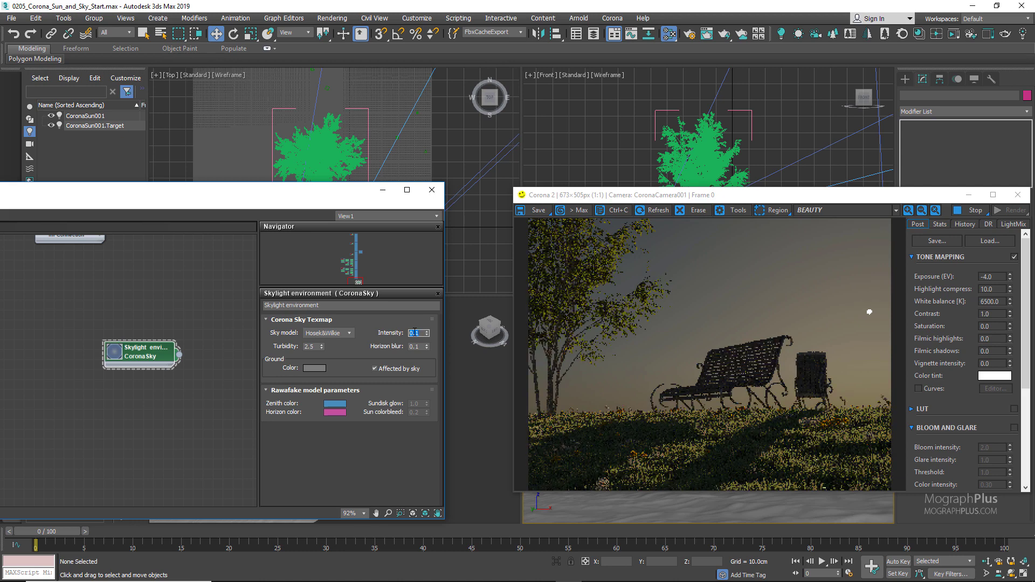
text(3.0)
key(Return)
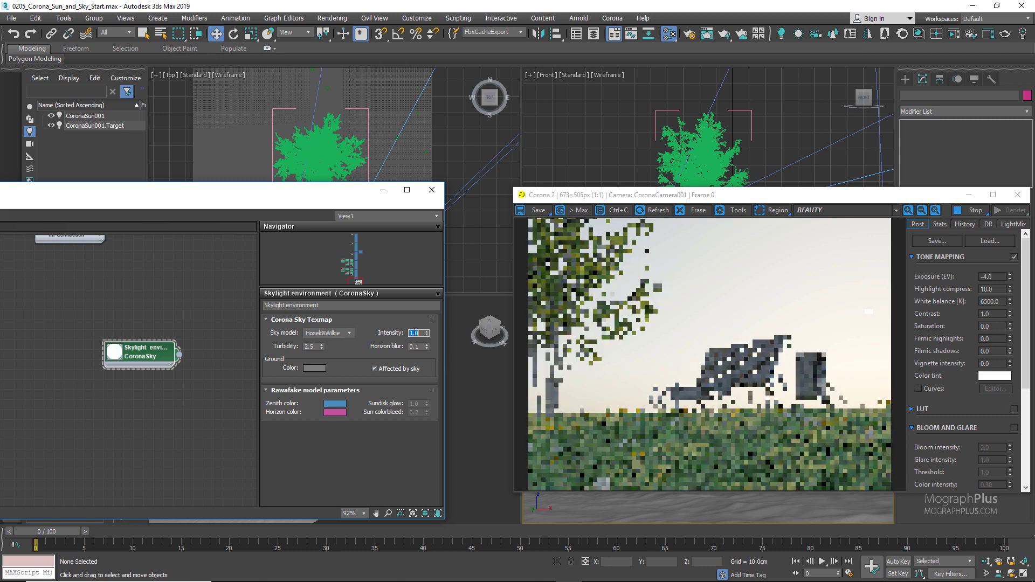
text(1)
key(Return)
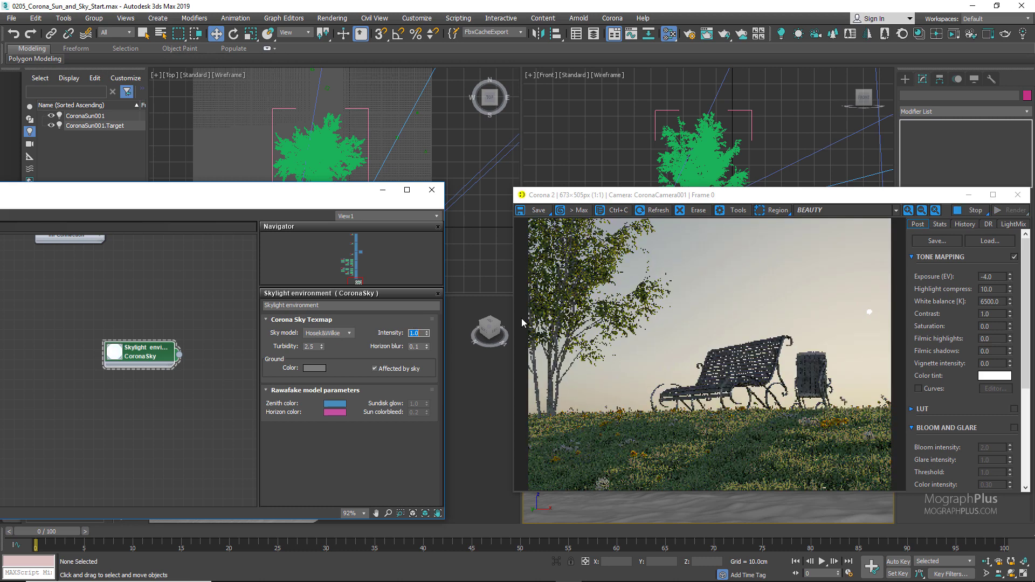
Stop the interactive render and close its window, then check the view-to-render lock in the render setup.
click(975, 210)
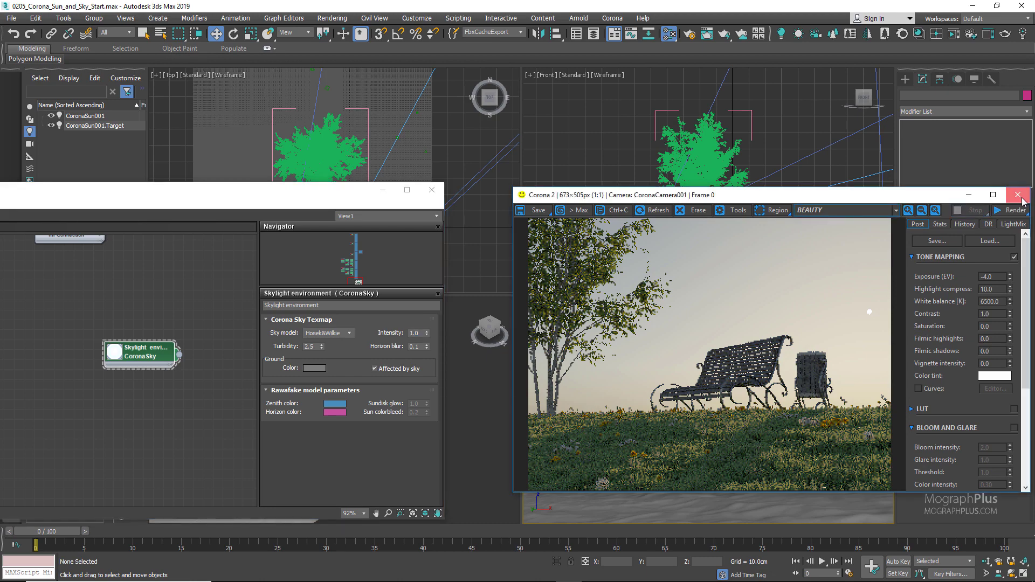
click(1017, 195)
click(688, 36)
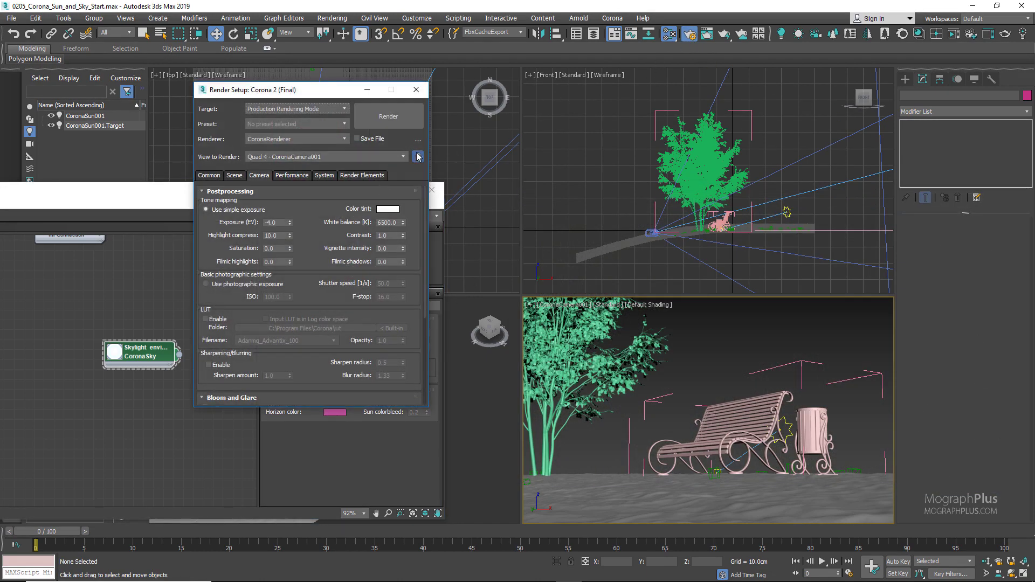
click(416, 90)
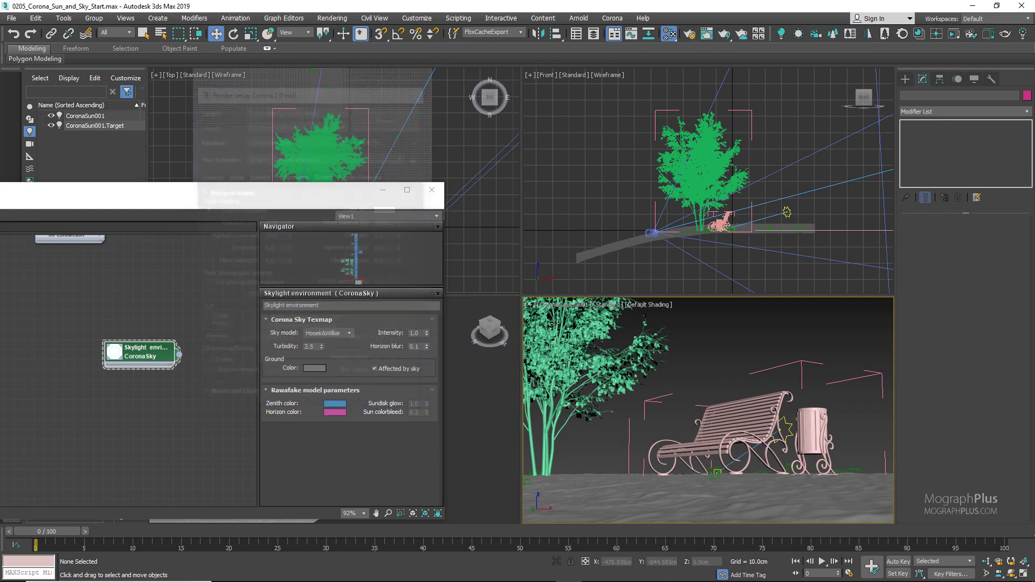
Switch the camera viewport to CoronaCamera002 and start the interactive render from it.
click(555, 307)
mouse_move(587, 316)
click(780, 327)
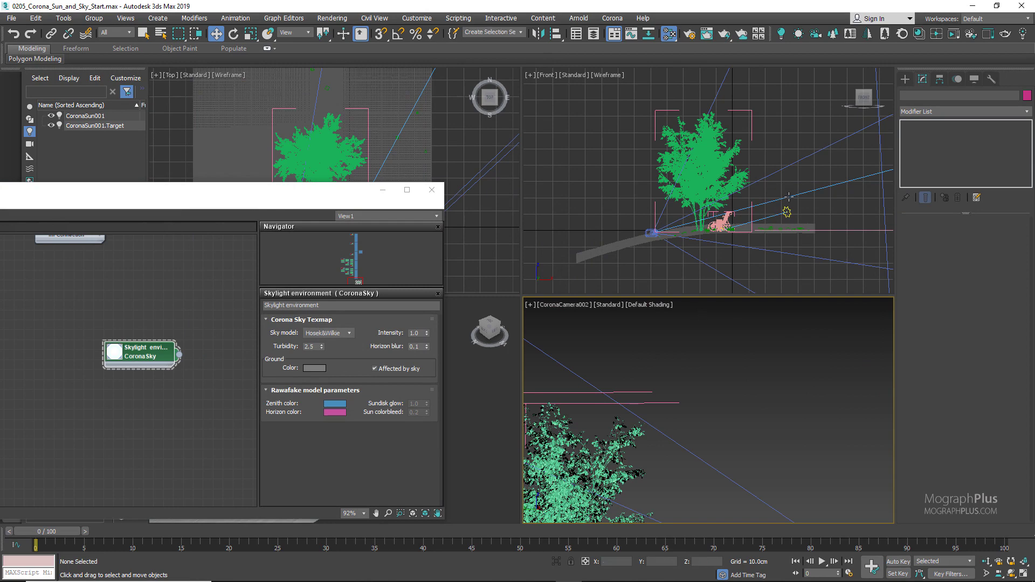
click(954, 35)
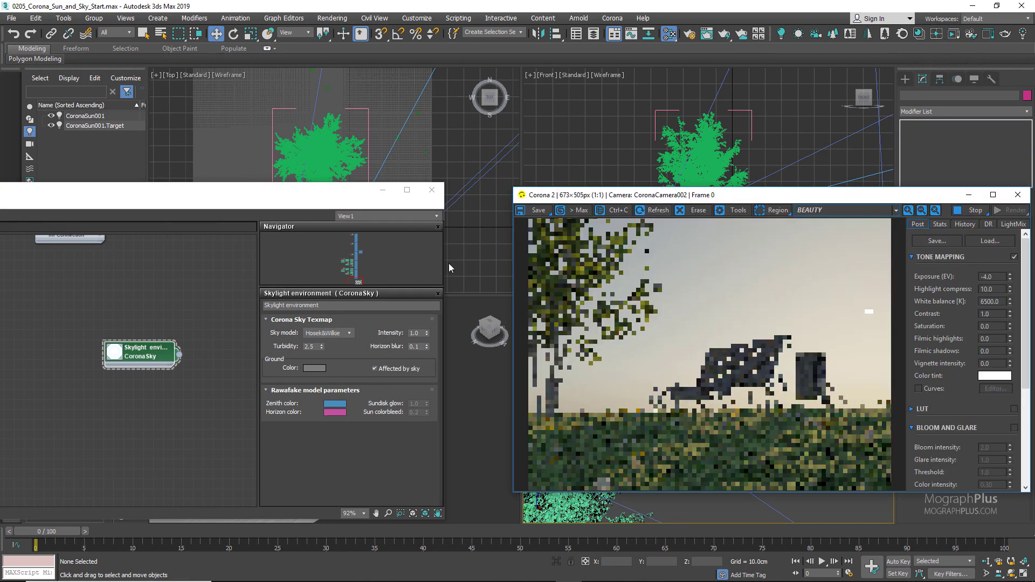
Try horizon blur values of 0.0, 0.1, 0.2 and 0.3 on the sky map, then set it to 1.0.
click(417, 347)
key(Return)
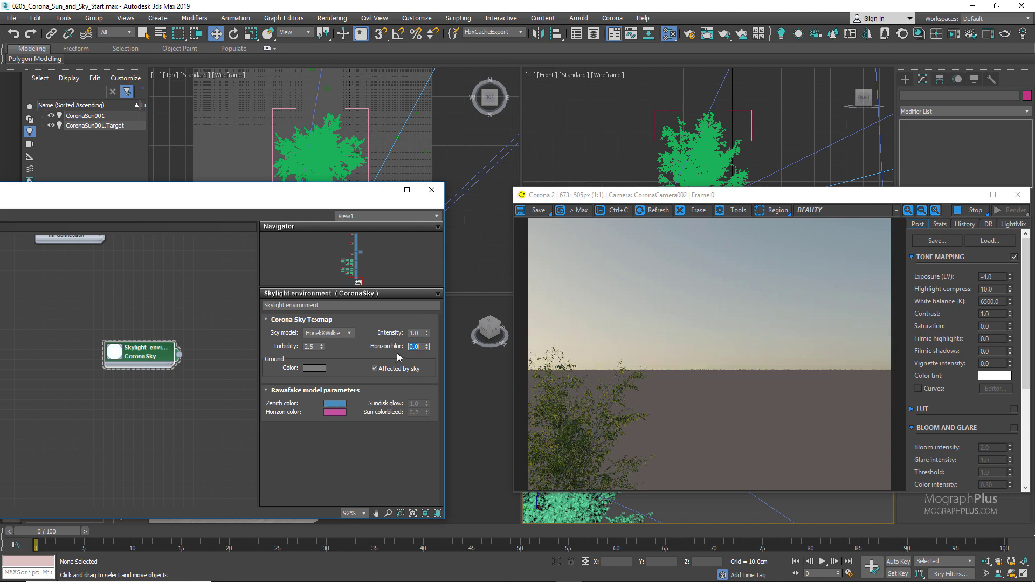
key(Return)
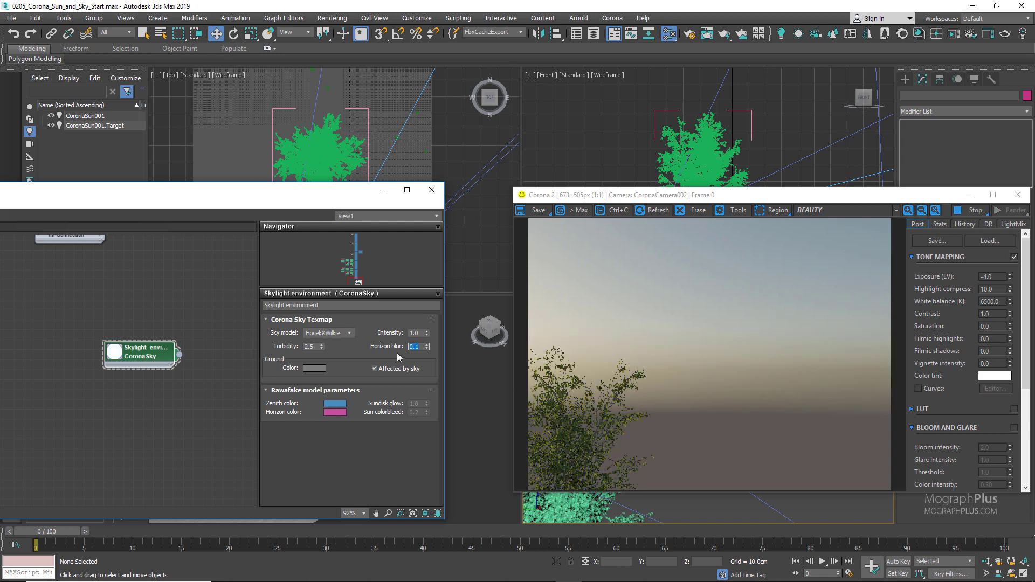
text(.2)
key(Return)
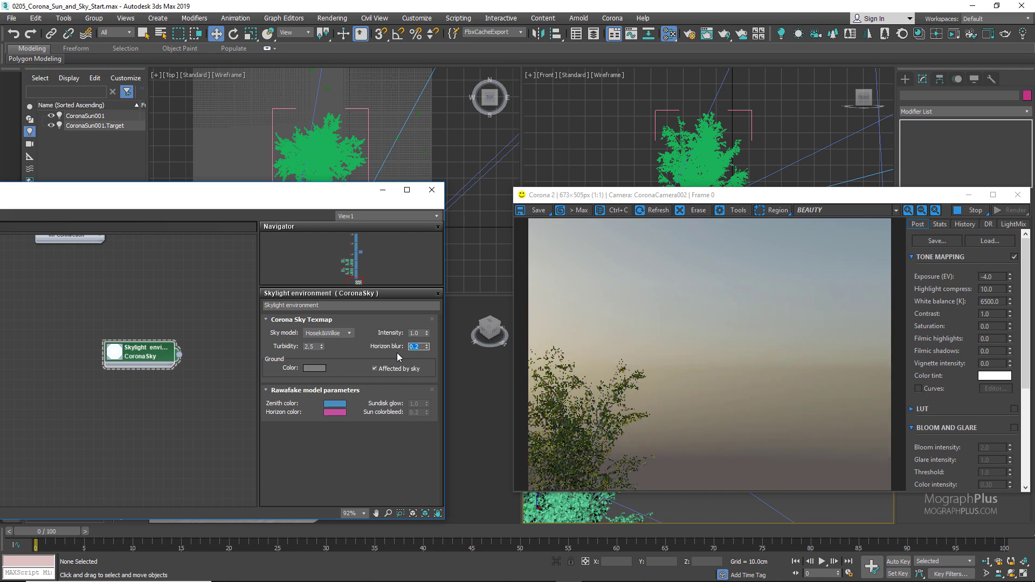
text(.3)
key(Return)
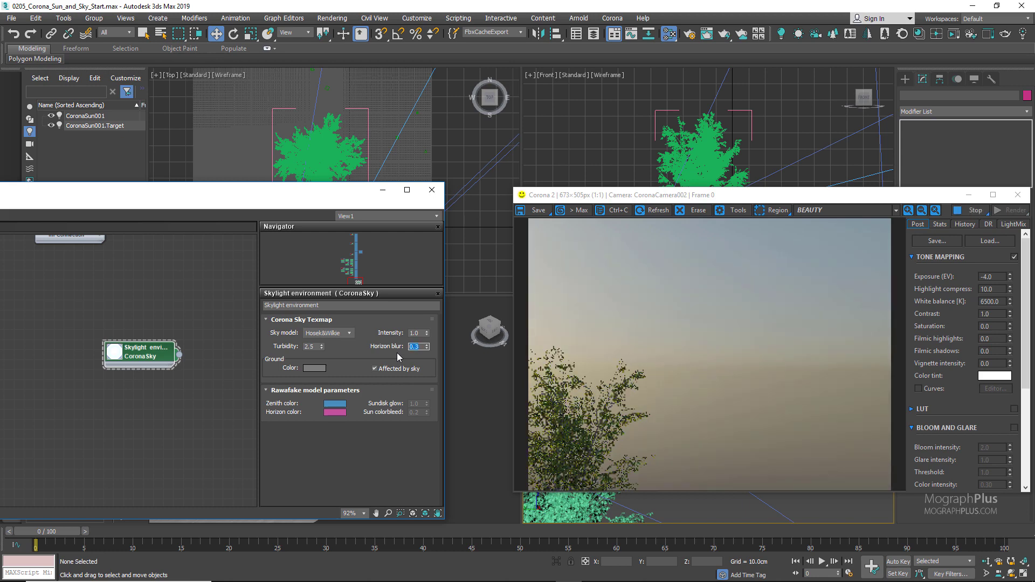
text(1)
key(Return)
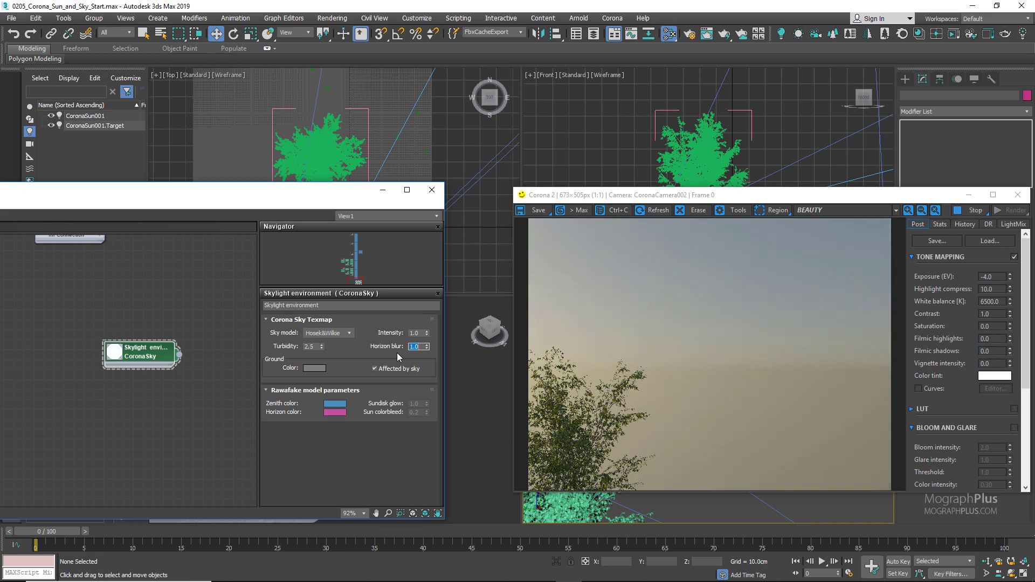
Set the sky map's horizon blur to 0.1.
text(.1)
key(Return)
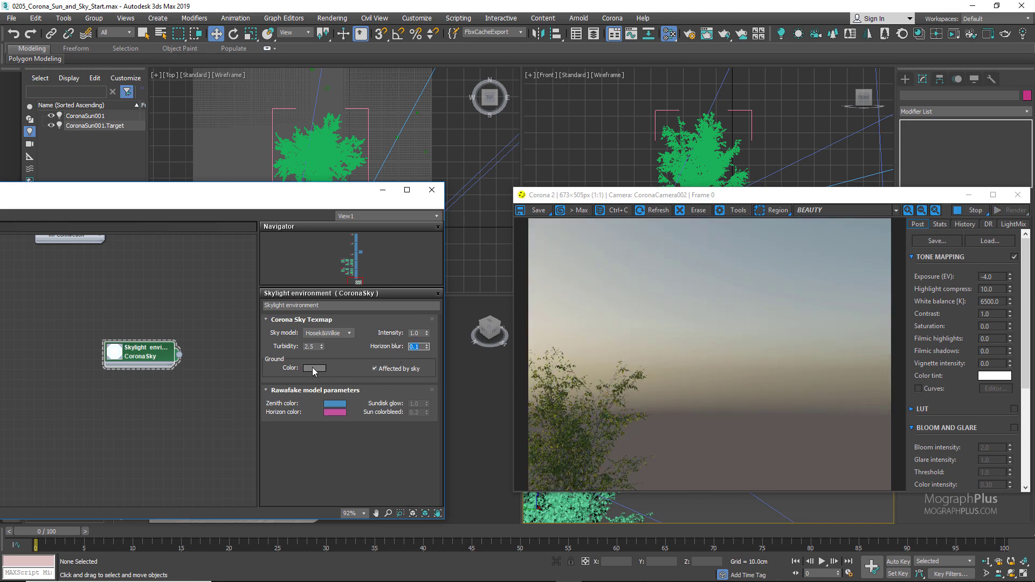
Try purple and olive-yellow ground colors on the sky map, then cancel the color change.
click(314, 368)
click(400, 104)
click(394, 114)
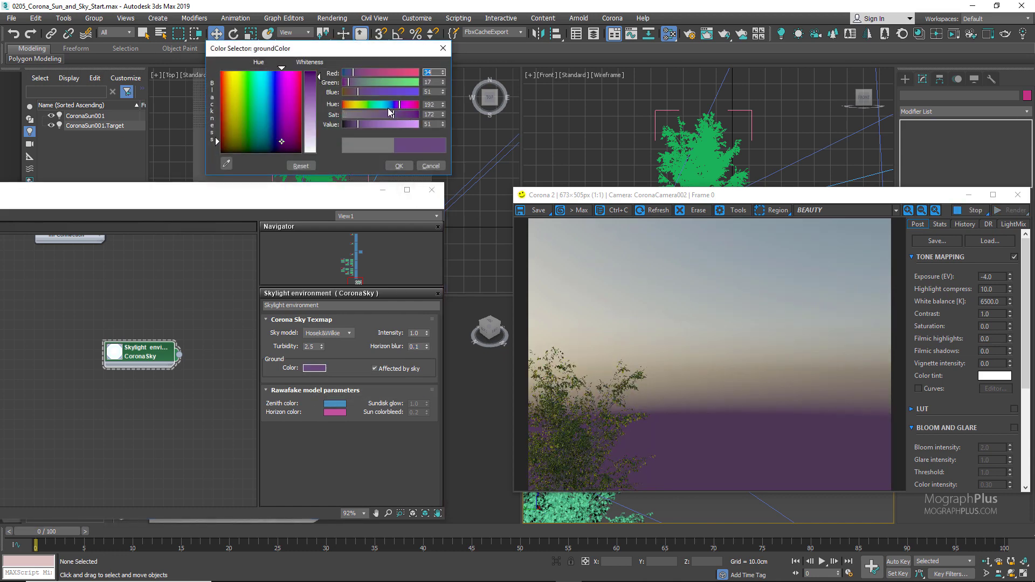
click(355, 105)
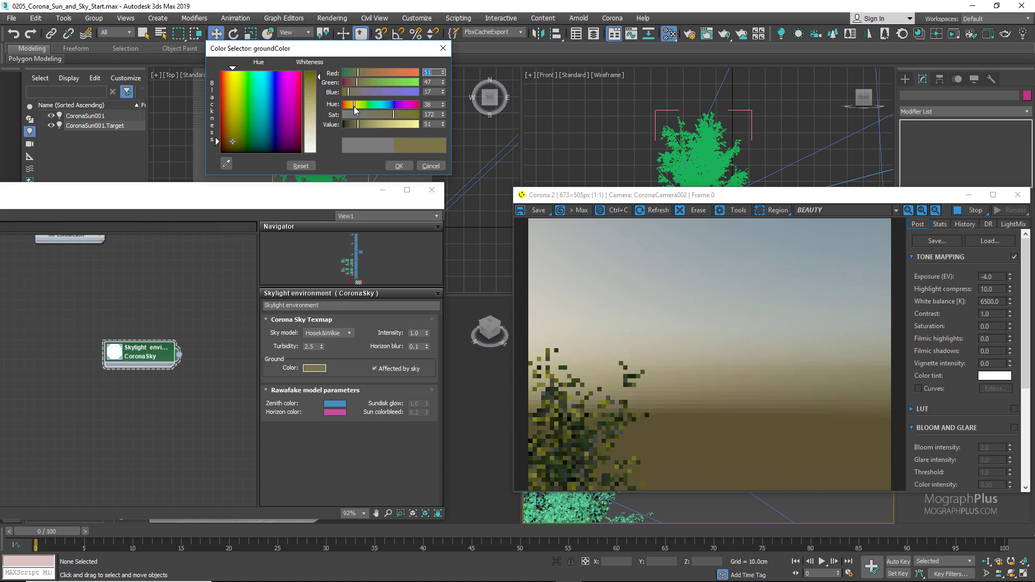
click(418, 105)
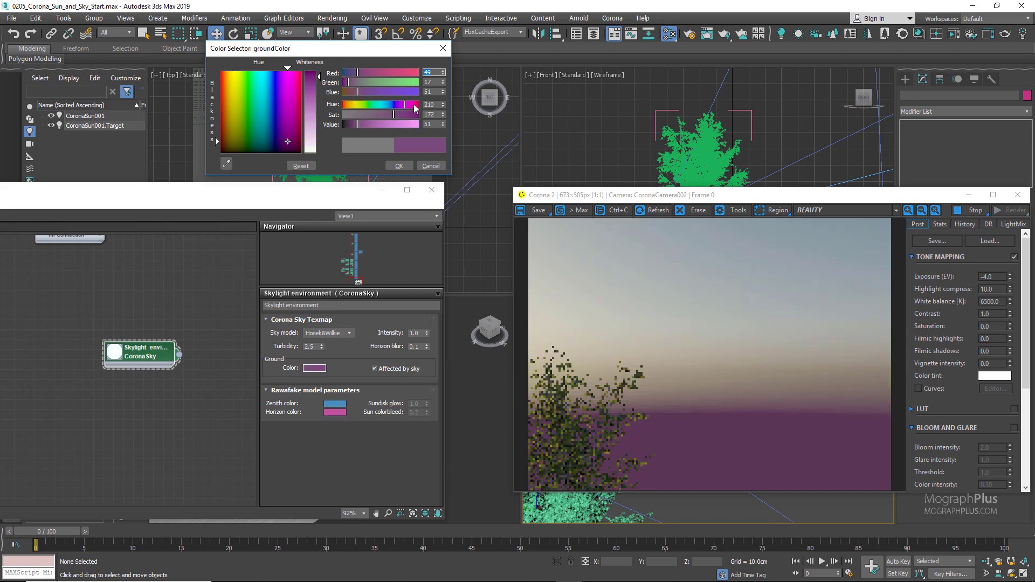
click(430, 166)
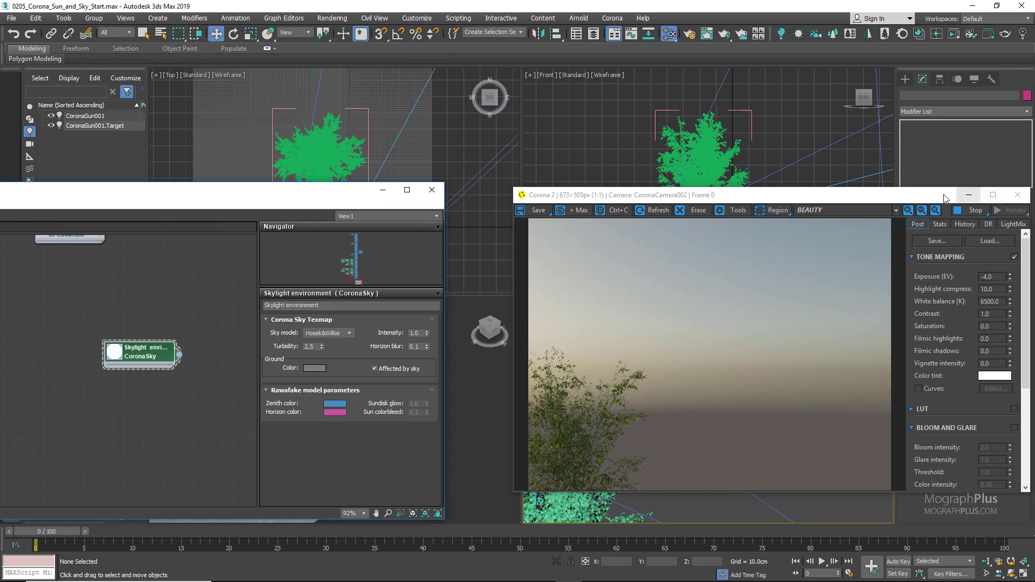
Close the interactive render window and switch the camera viewport to CoronaCamera001.
drag(943, 196, 787, 201)
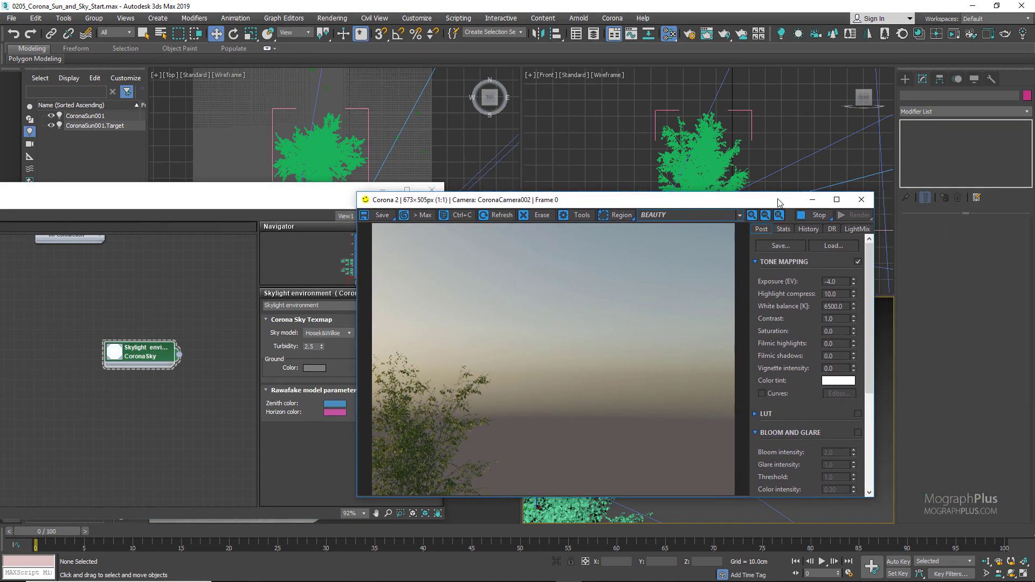
click(861, 199)
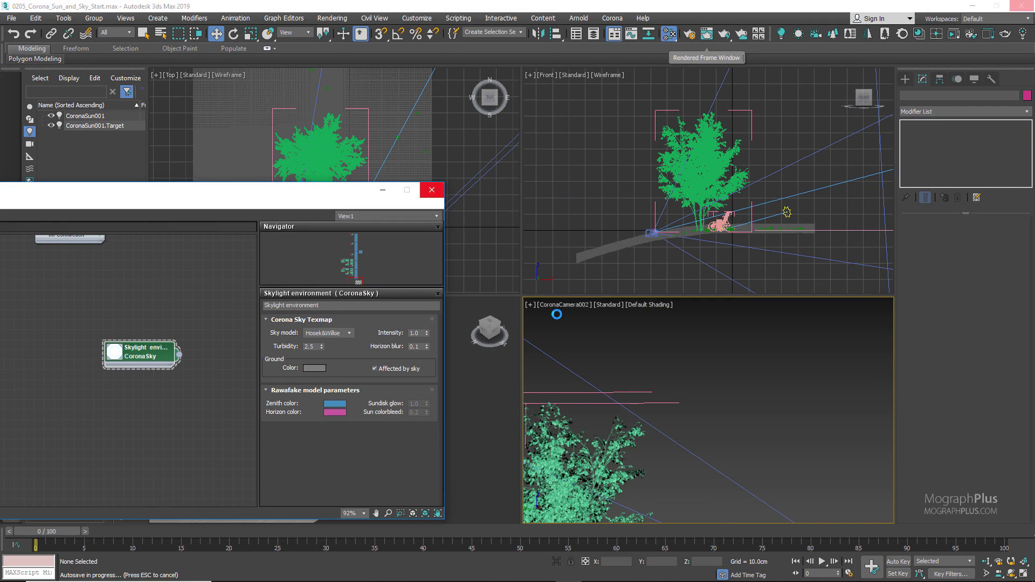
click(563, 305)
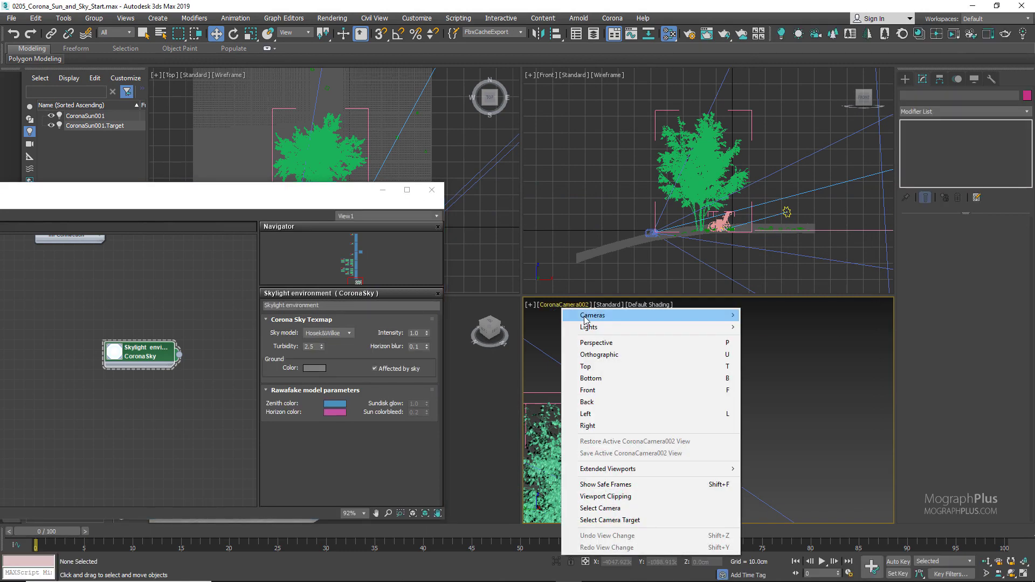
mouse_move(585, 318)
click(776, 315)
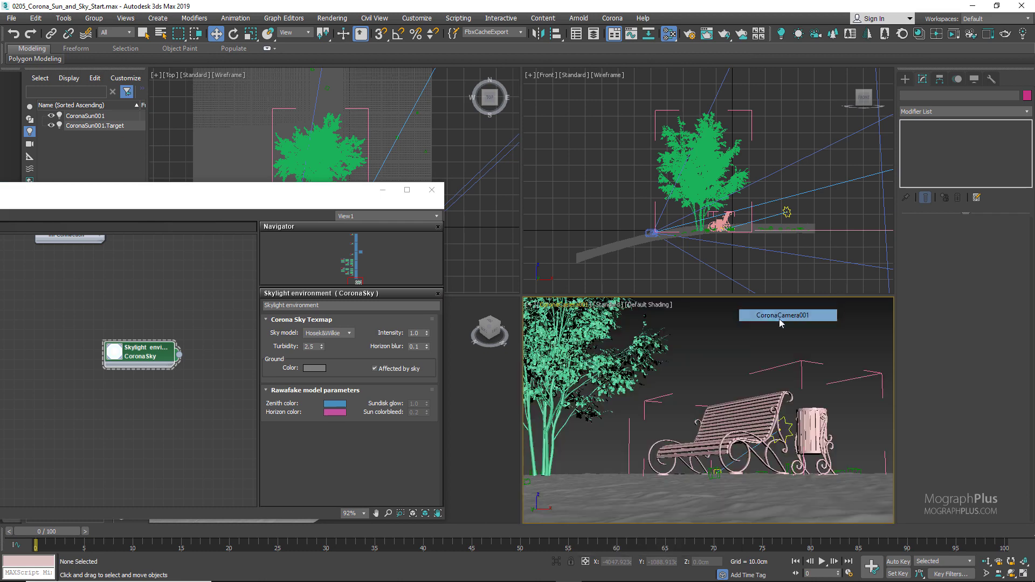
Lock the view to render on Quad 4 - CoronaCamera001 in the render setup, then close the setup.
click(691, 34)
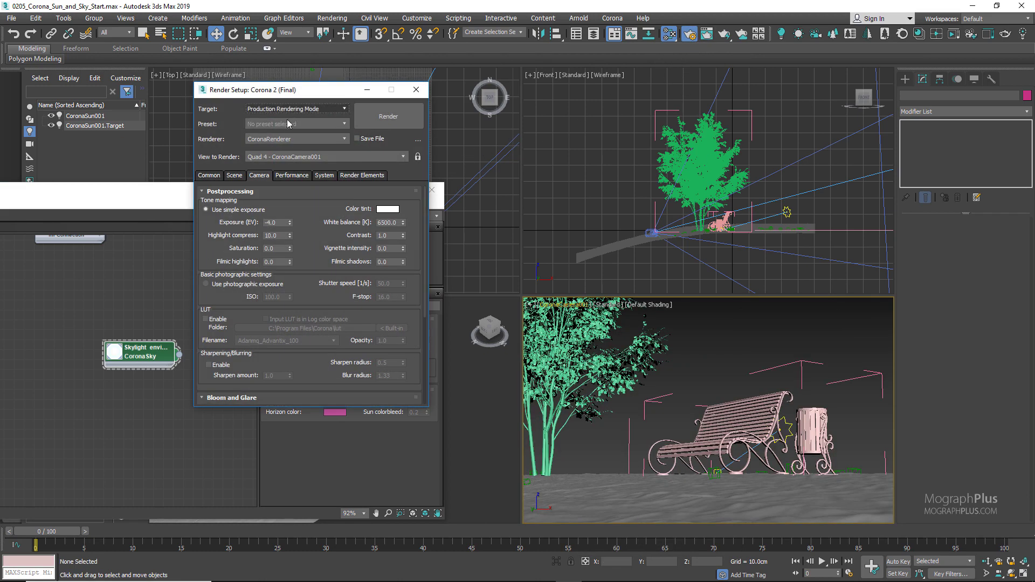
click(418, 156)
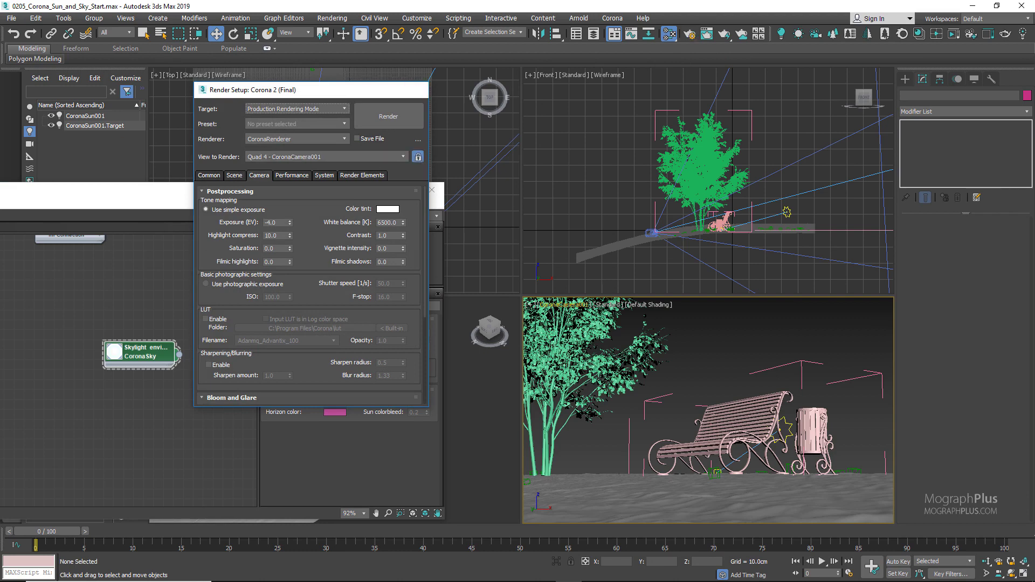
key(F10)
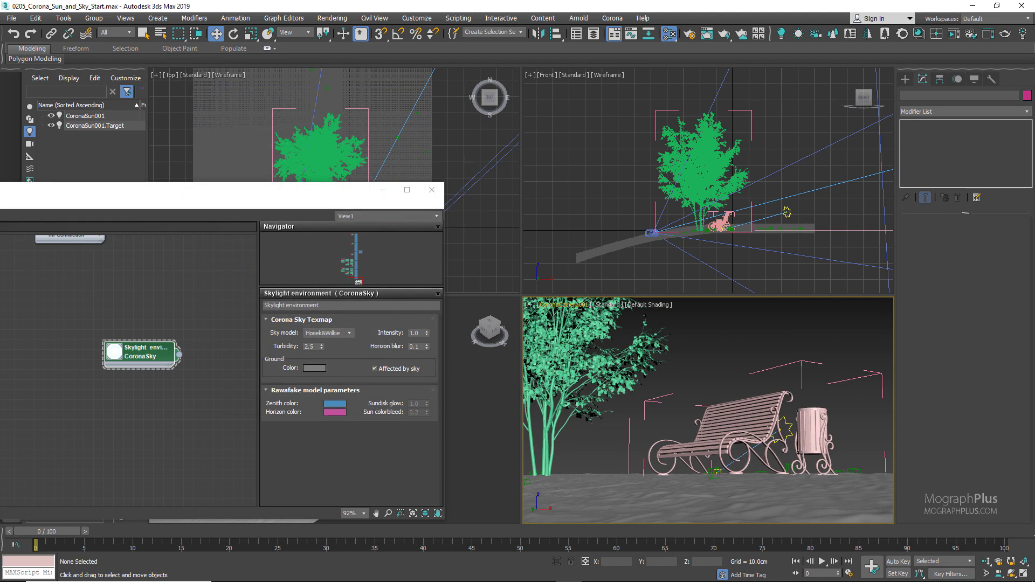
Compare the finished sample images 0205_Sun_and_Sky_02, 02_Bloom, 03 and 04 in the Photos viewer, then close it.
key(super+e)
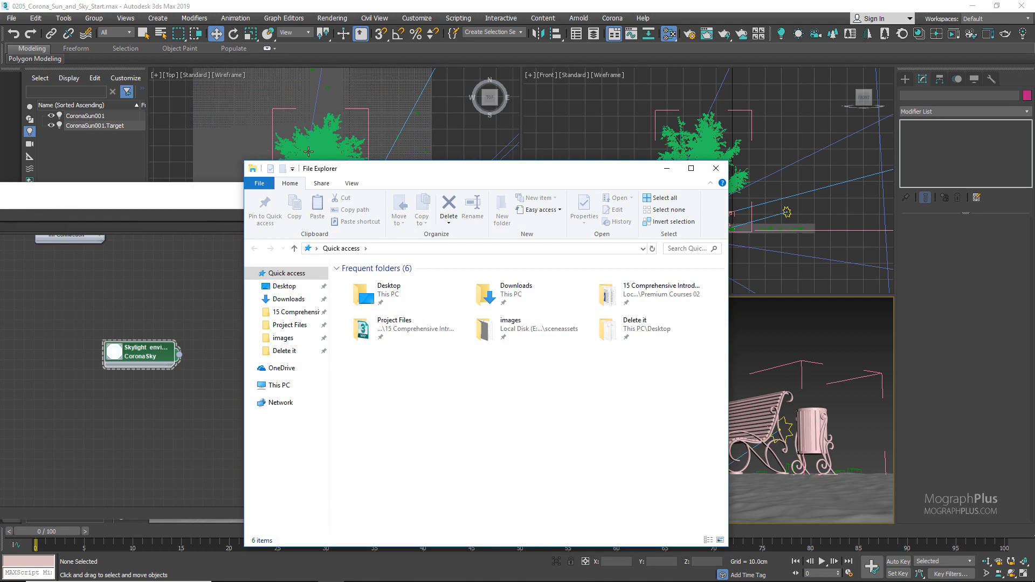
key(alt+F4)
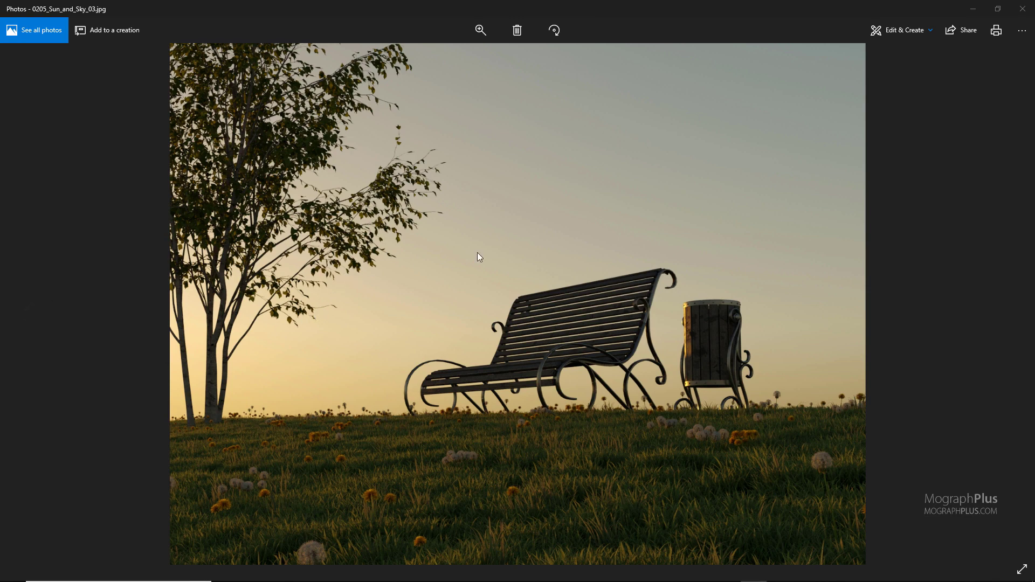
key(Right)
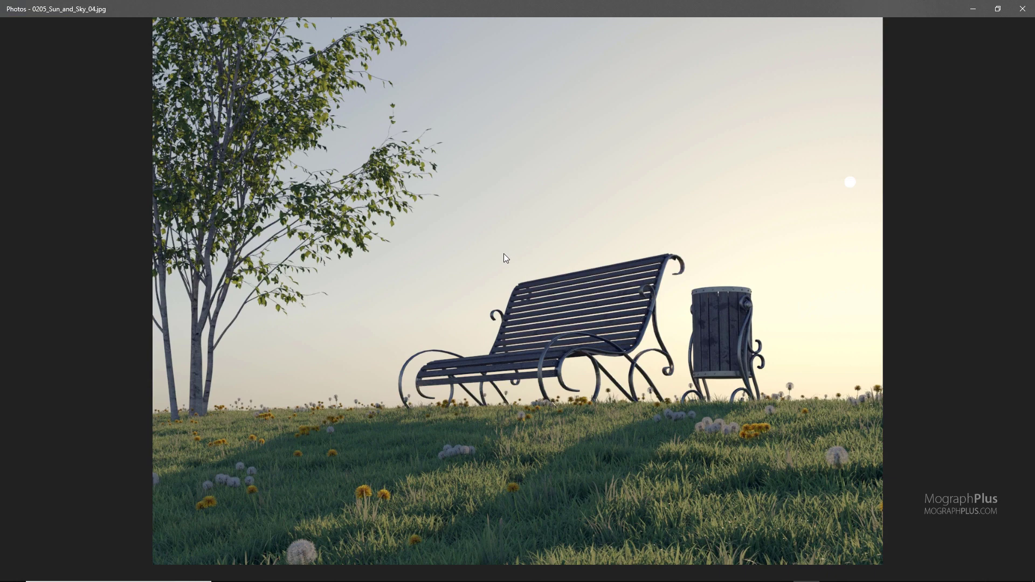
click(504, 254)
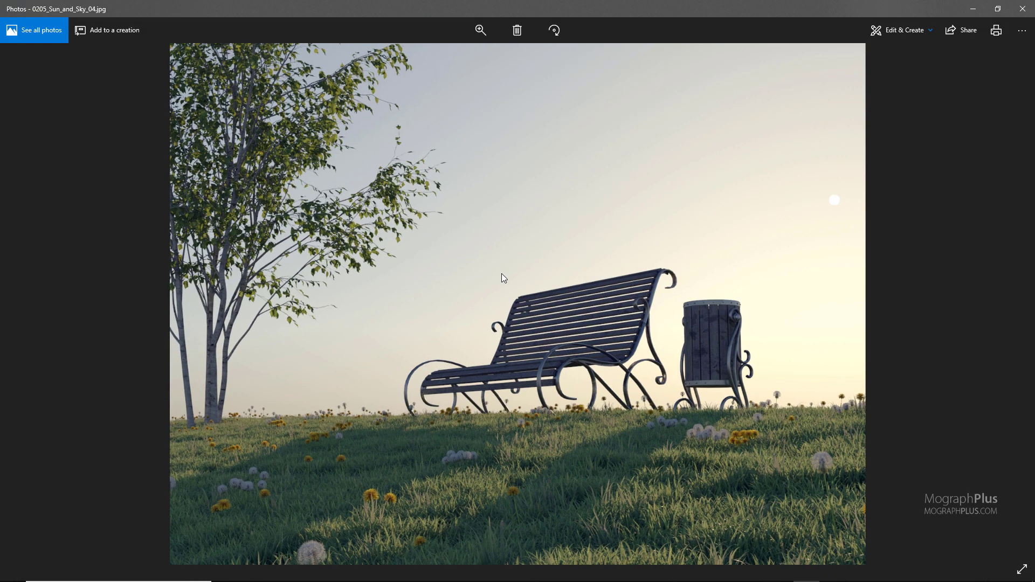
key(Left)
key(Left)
key(Right)
key(Right)
key(Left)
key(Left)
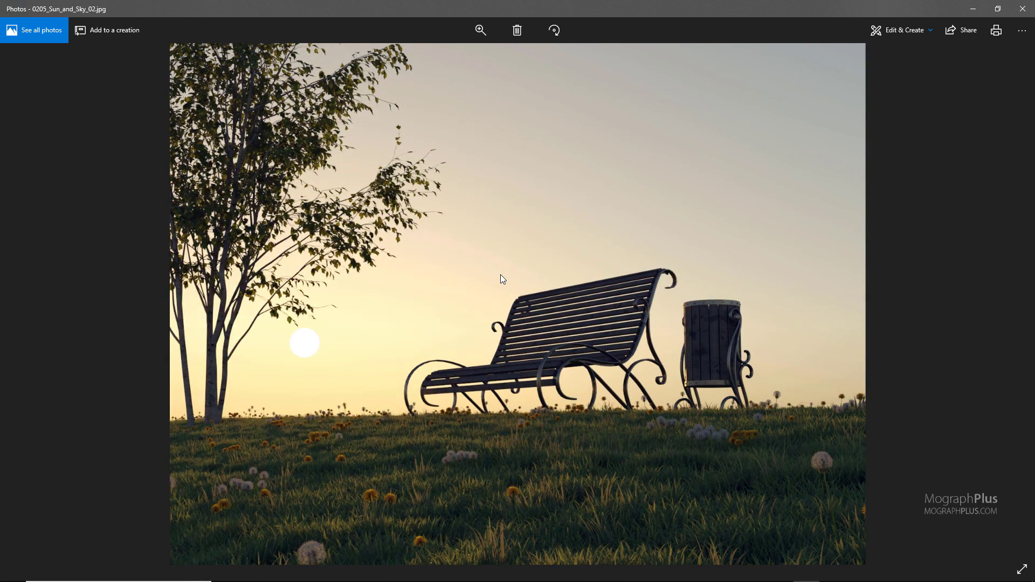
key(Right)
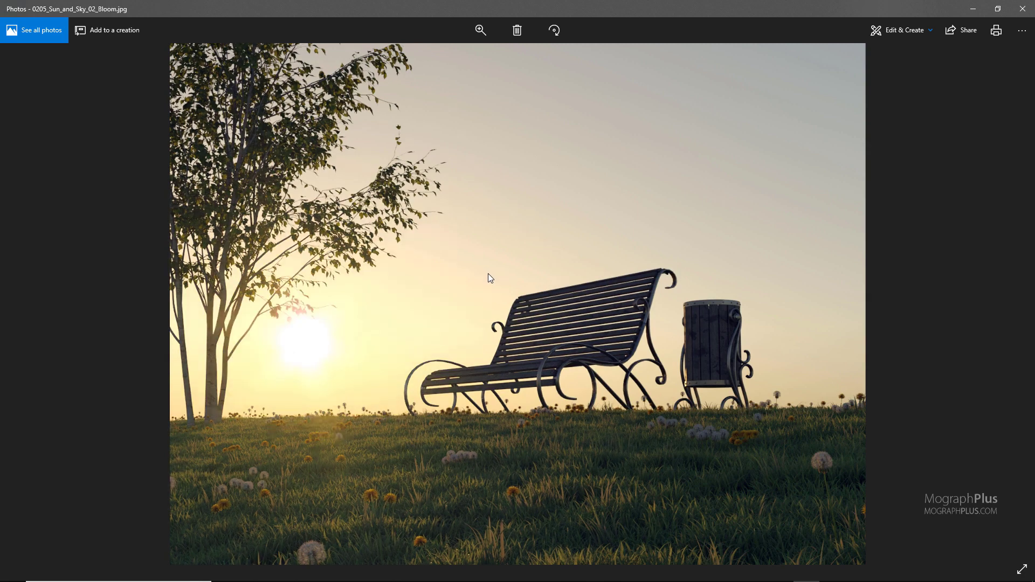
key(Right)
key(Right)
click(1022, 9)
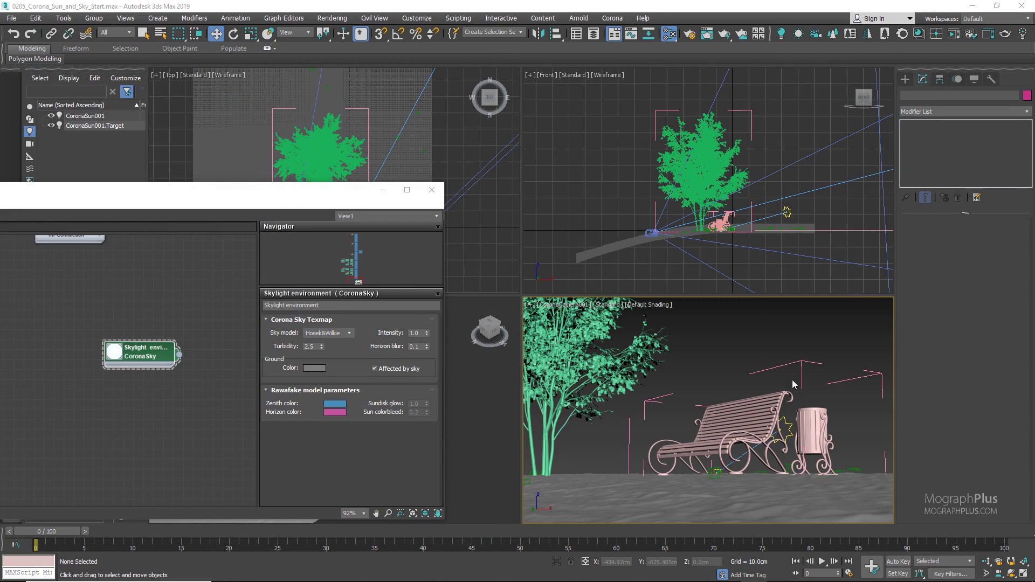
Start the interactive render and set its tone mapping to highlight compress 2.5, contrast 1.161 and filmic shadows 0.184.
click(953, 34)
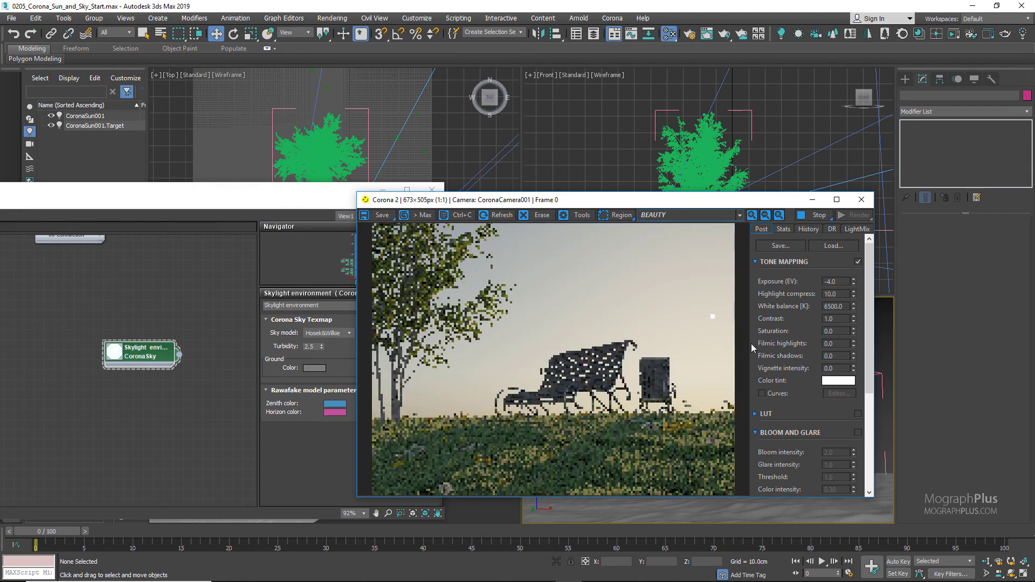
double_click(847, 296)
text(2.5)
key(Return)
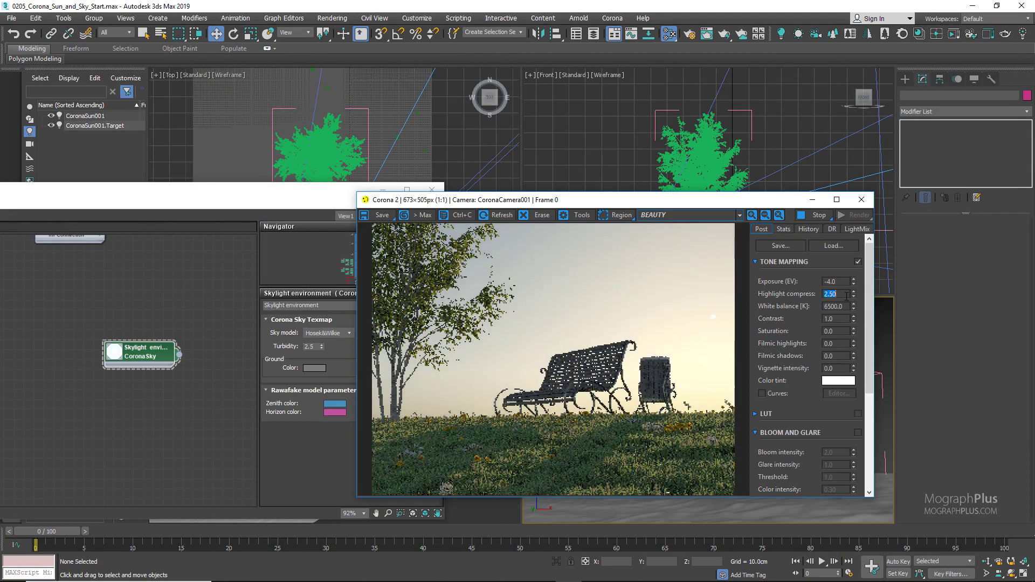
drag(854, 318, 854, 302)
drag(853, 356, 852, 334)
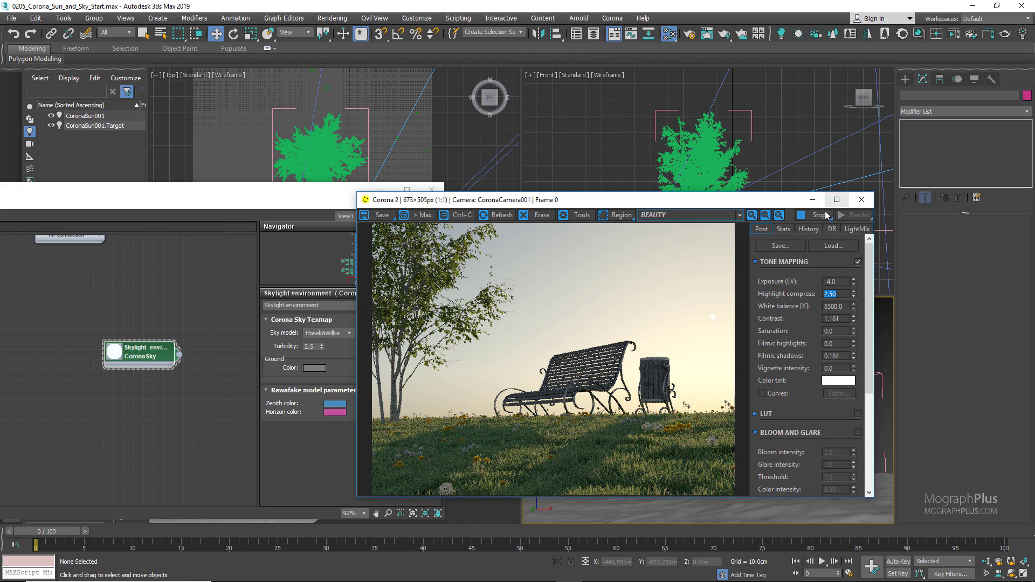
Close the material editor and move CoronaSun001 low between the tree and bench, to about X 91, Y 363, Z 44 cm.
drag(674, 200, 321, 302)
click(430, 190)
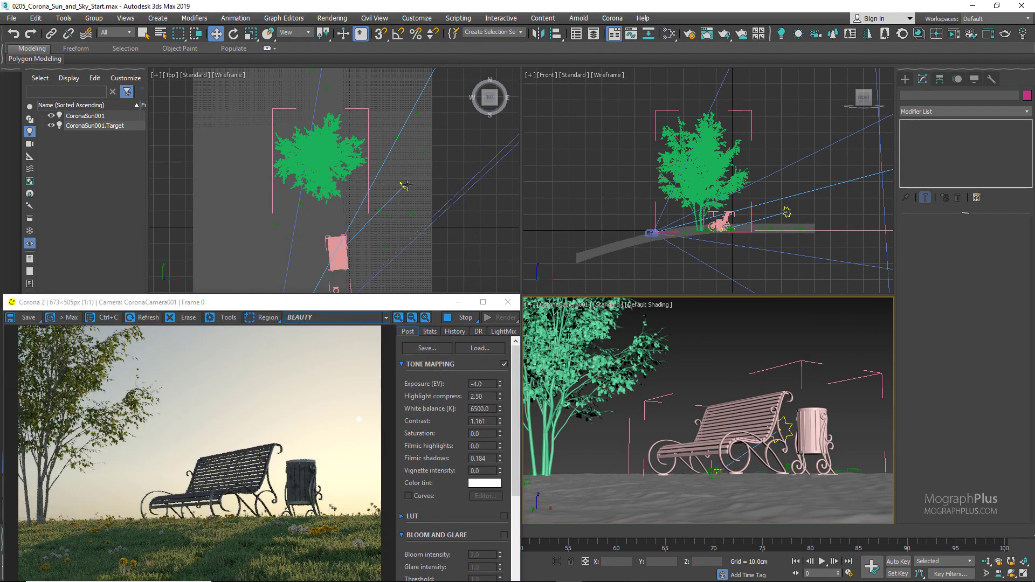
click(405, 187)
key(q)
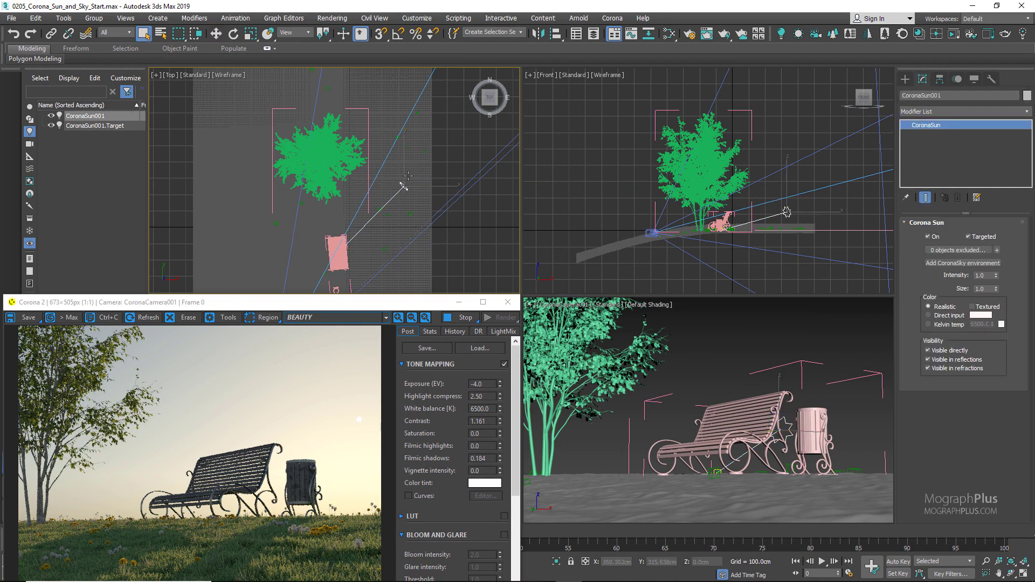
key(w)
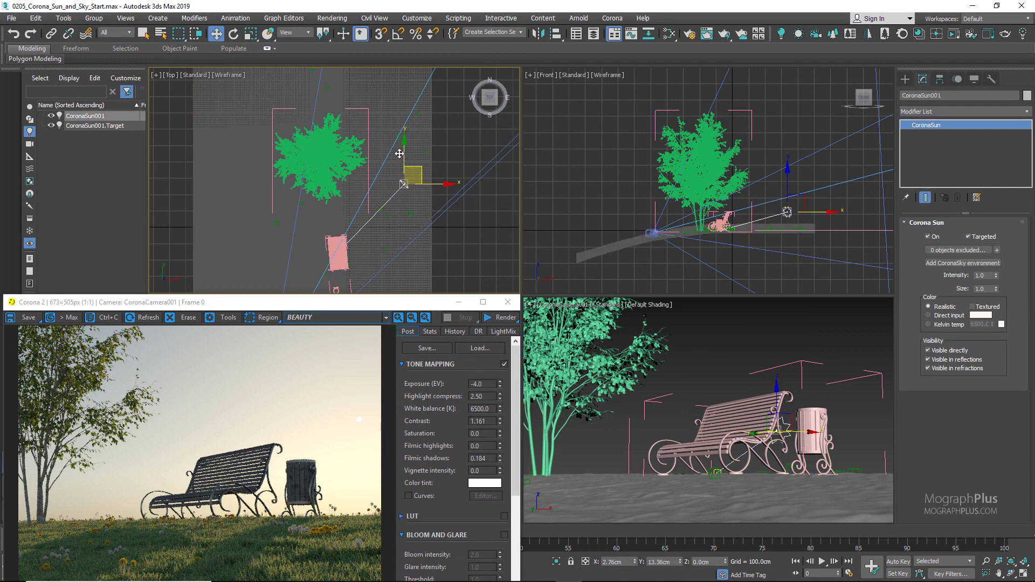
drag(417, 170, 375, 154)
drag(404, 307, 434, 241)
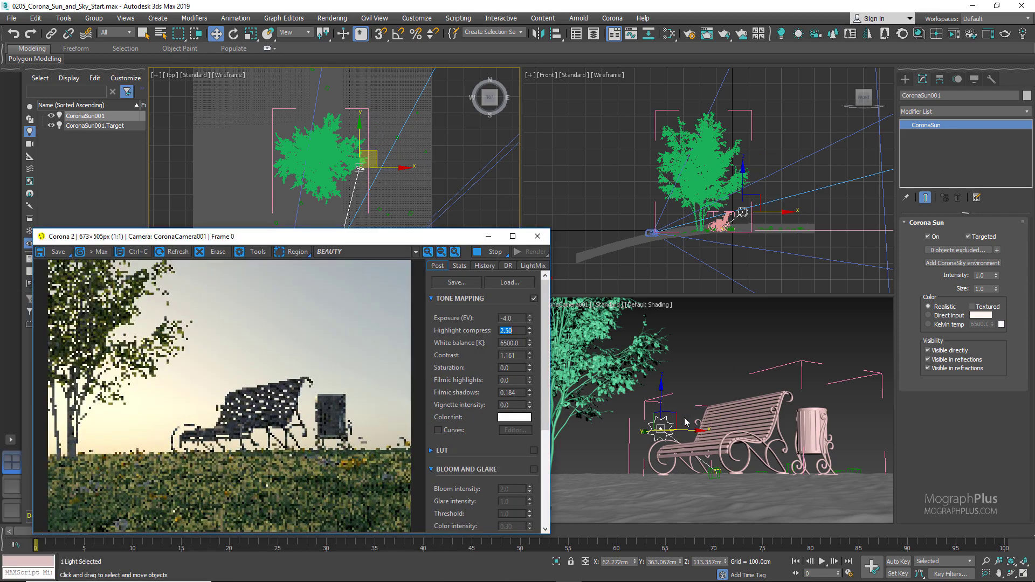
drag(690, 431, 691, 457)
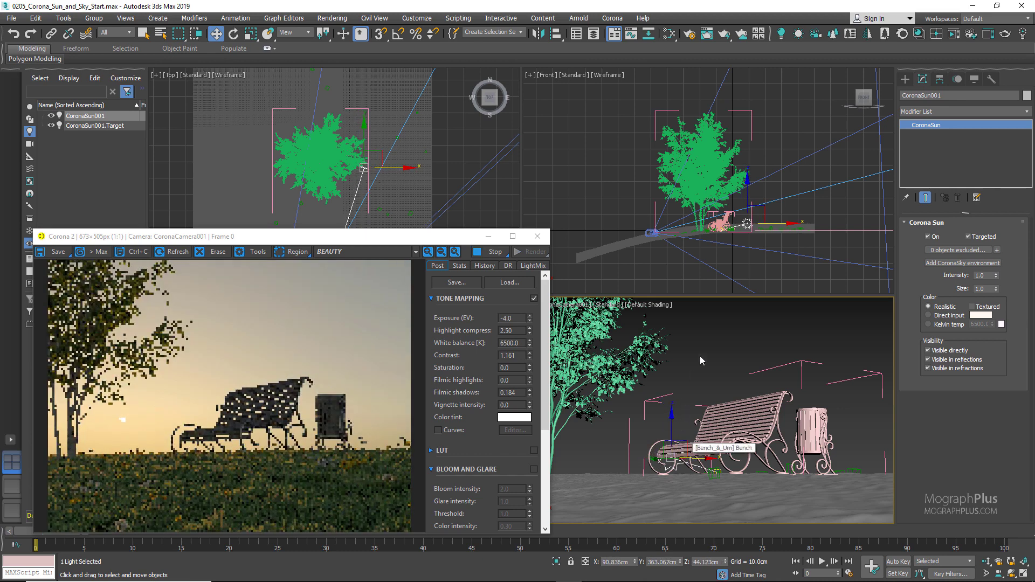
Set the size of CoronaSun001 to 3.
double_click(980, 289)
text(3)
key(Return)
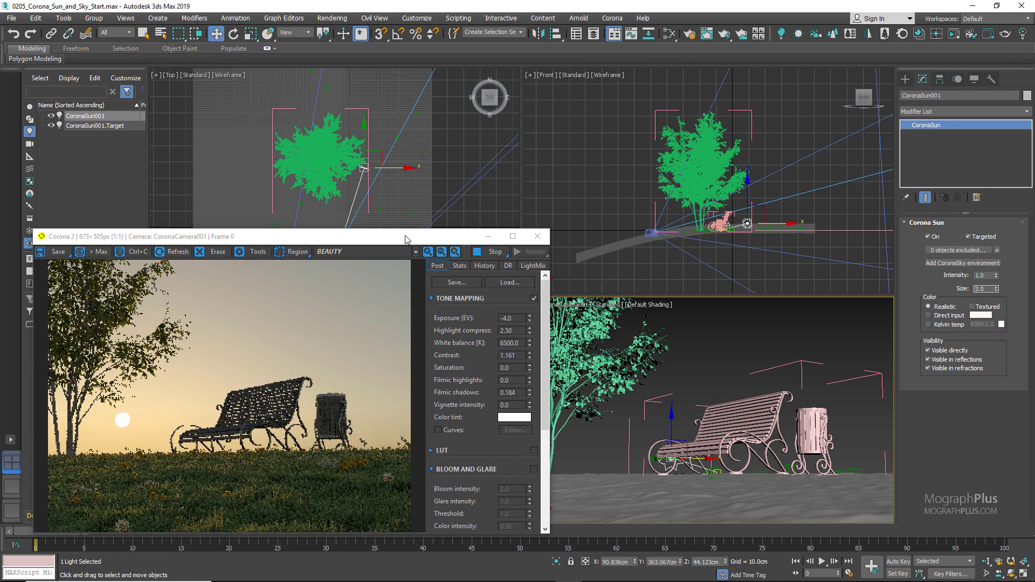
Enable Bloom and Glare in the render window with a bloom intensity of 0.5 and a glare intensity of 0.2.
drag(269, 236, 429, 149)
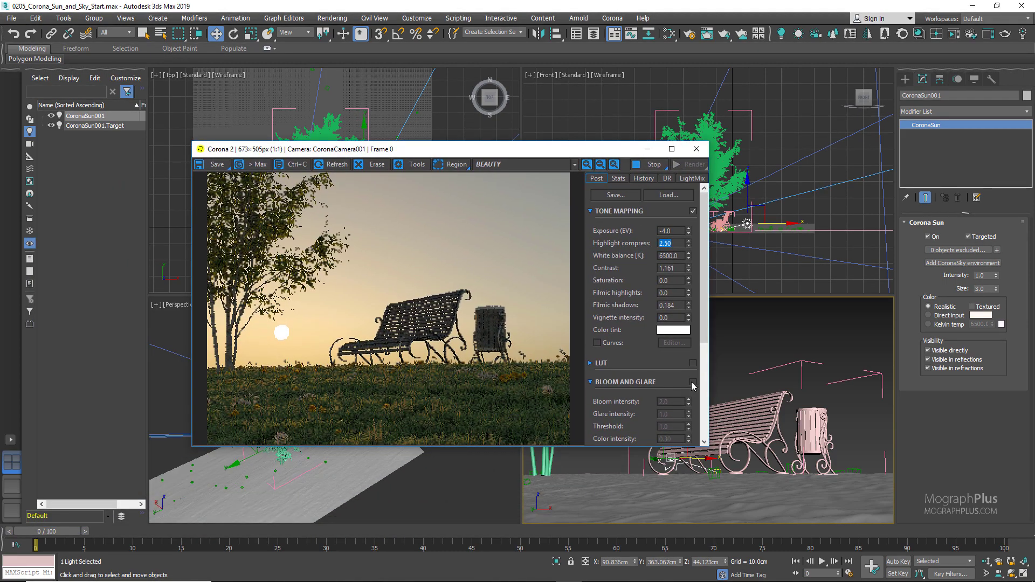
scroll(692, 386, down, 2)
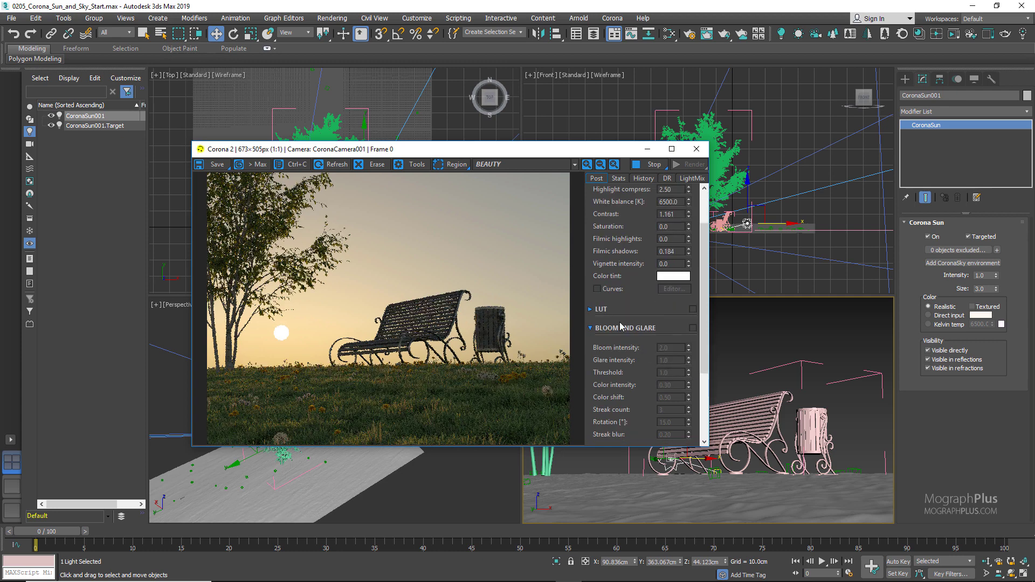
click(693, 328)
click(671, 348)
double_click(670, 348)
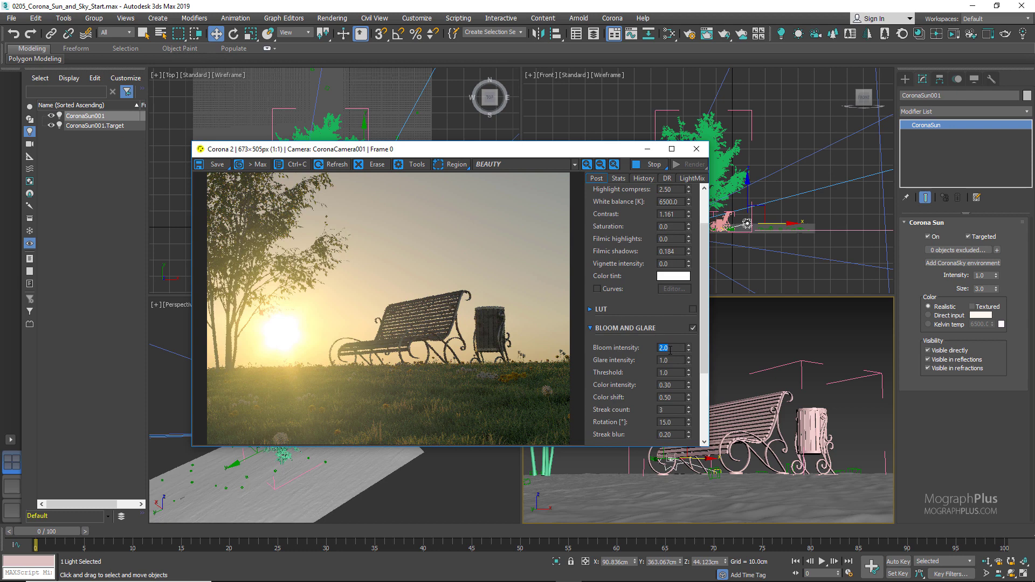
text(0.5)
key(Return)
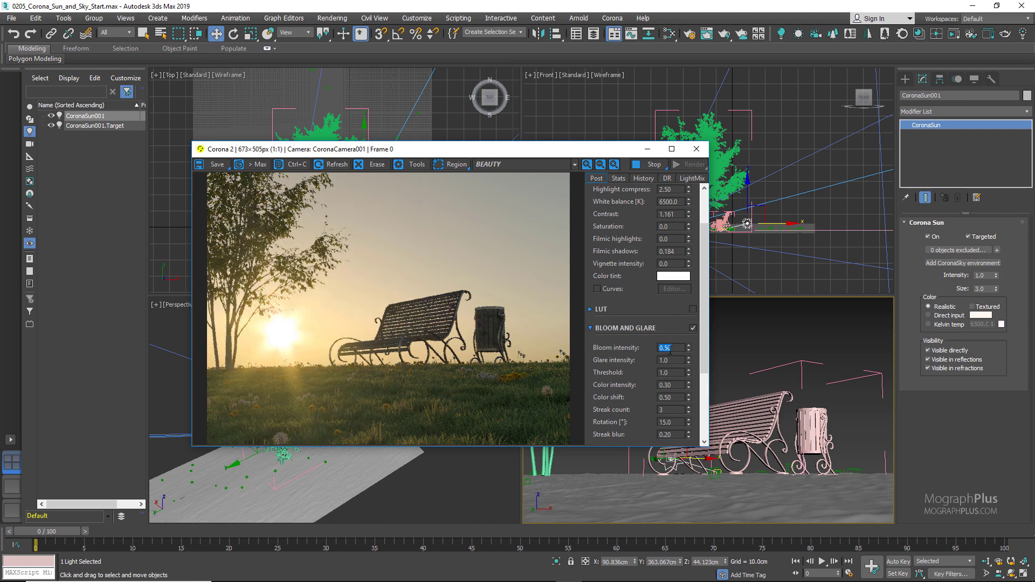
double_click(673, 360)
text(0.2)
key(Return)
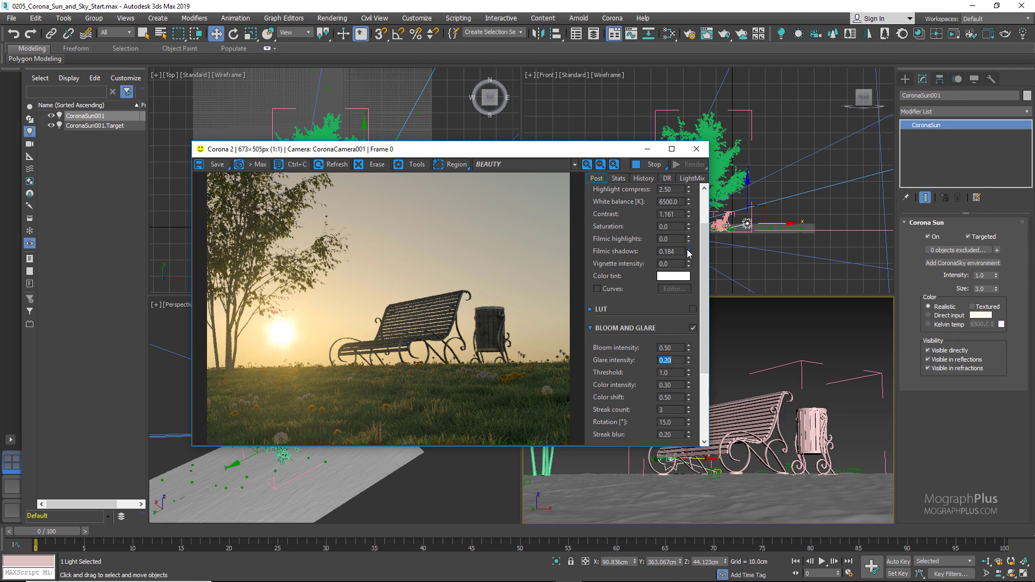
Raise the filmic shadows to 0.260 and turn off Bloom and Glare.
drag(688, 253, 690, 244)
click(692, 328)
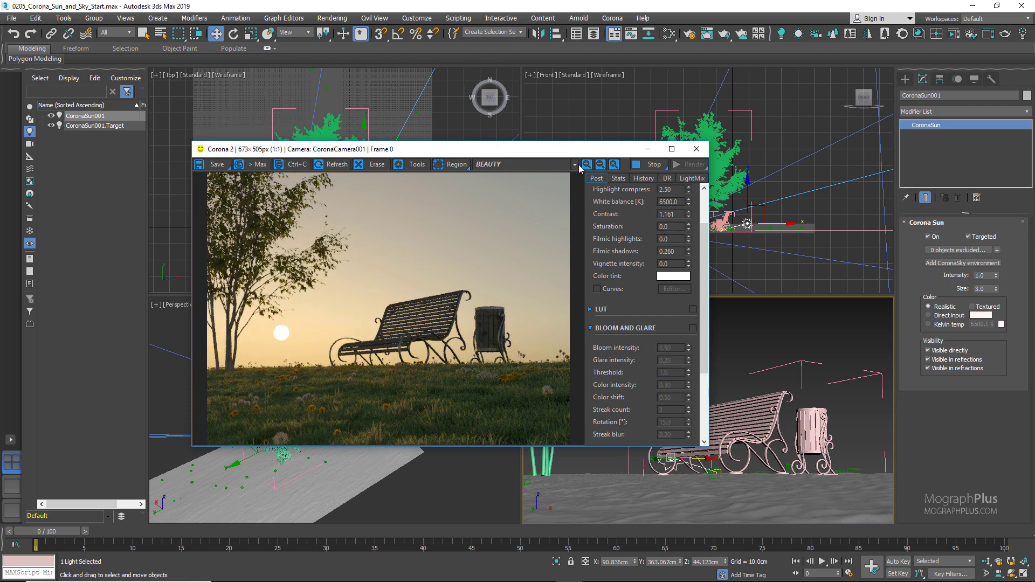
Uncover the top view and move the sun there beyond the tree, to about X -104, Y 673 cm.
drag(567, 150, 815, 252)
drag(377, 157, 349, 102)
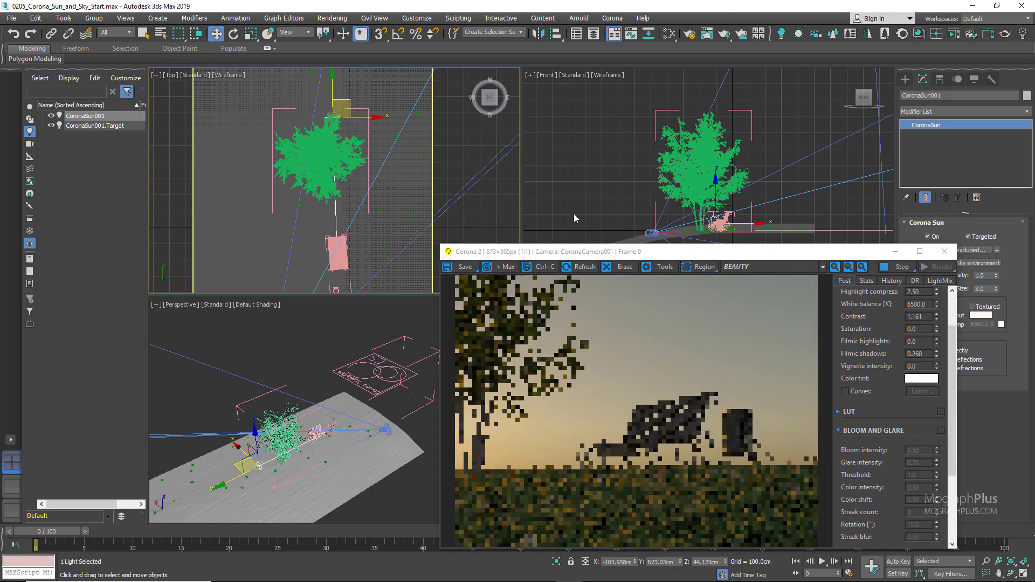
Close the interactive render window and enter the progressive pass limit in the scene settings of Render Setup.
drag(658, 251, 407, 203)
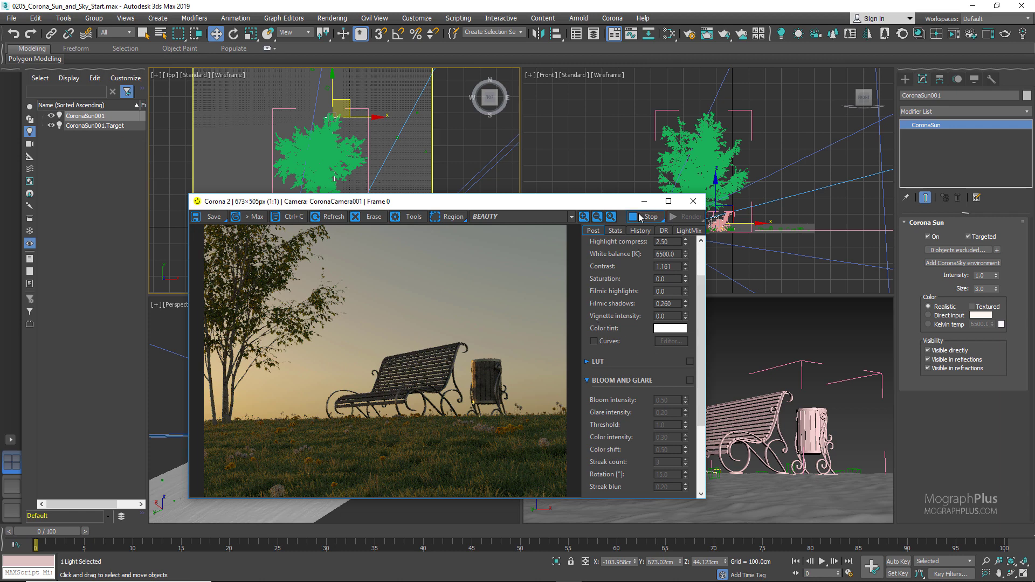
click(693, 201)
click(689, 35)
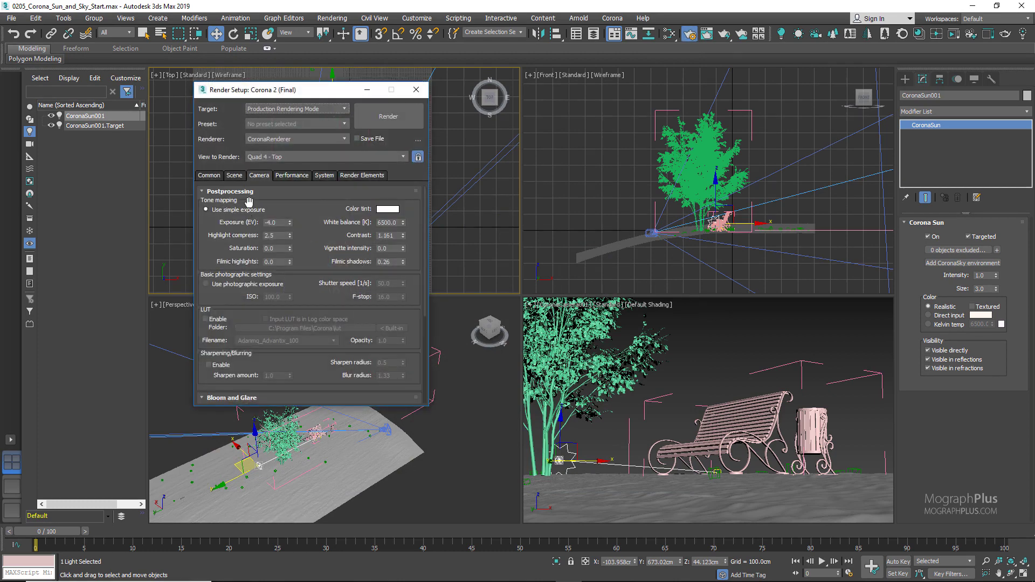
click(233, 176)
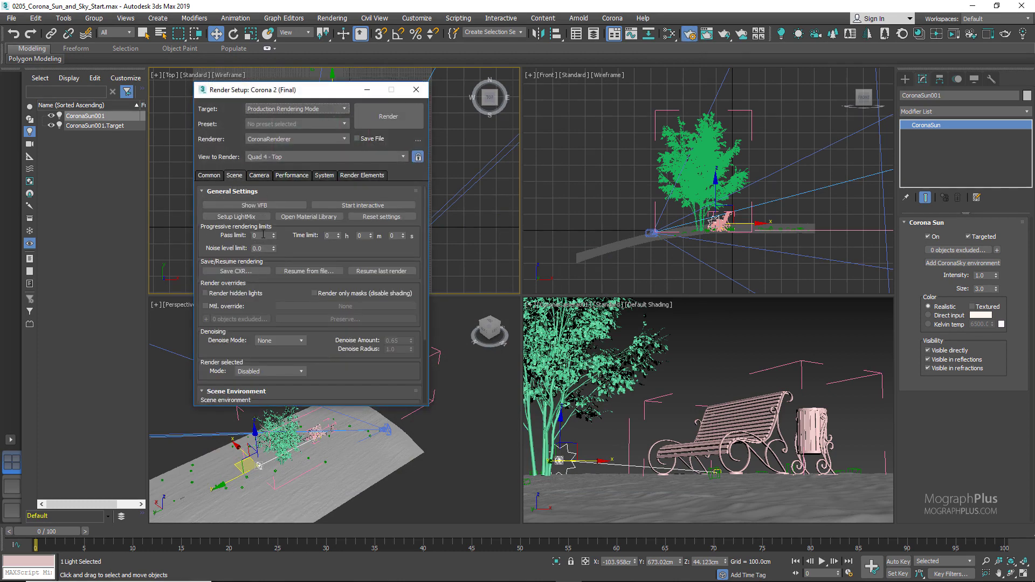
double_click(263, 235)
key(Return)
Choose a denoising mode for the final render and show the common output size parameters.
click(294, 342)
click(293, 366)
drag(330, 347, 315, 318)
click(213, 176)
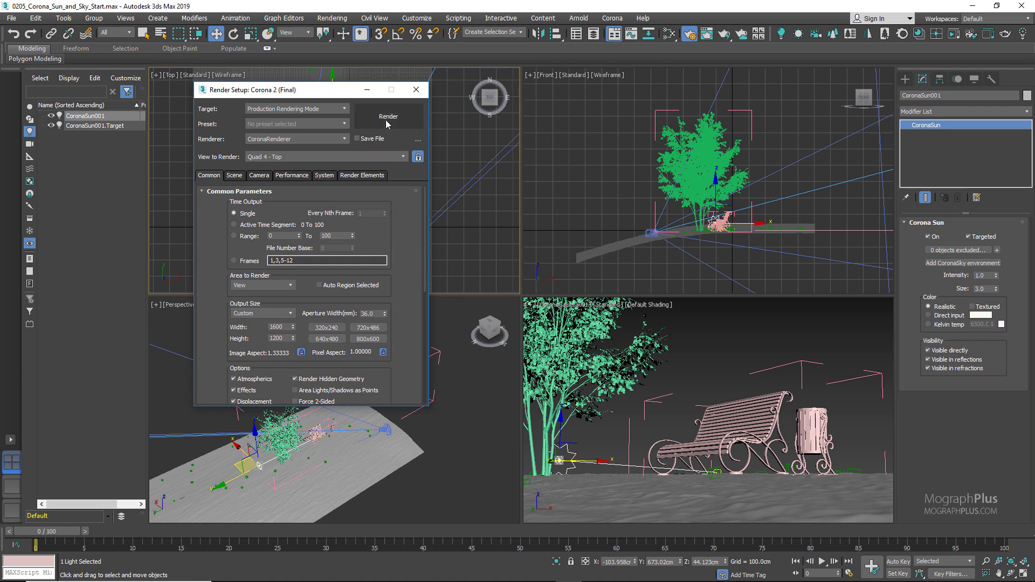
Render the CoronaCamera001 view at 1600×1200 px and maximize the render window to inspect the image.
click(816, 379)
click(407, 116)
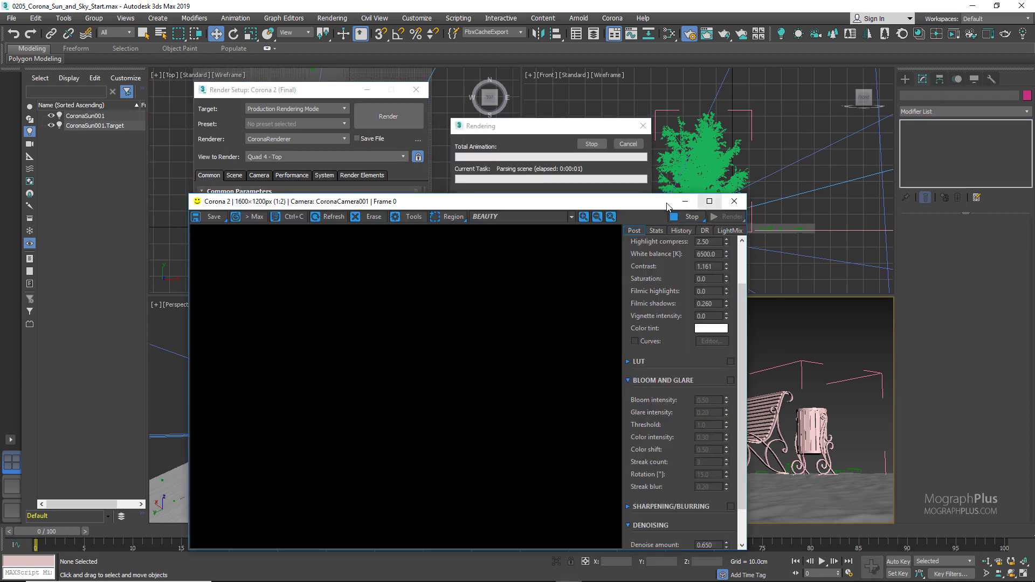
click(707, 201)
scroll(508, 351, up, 1)
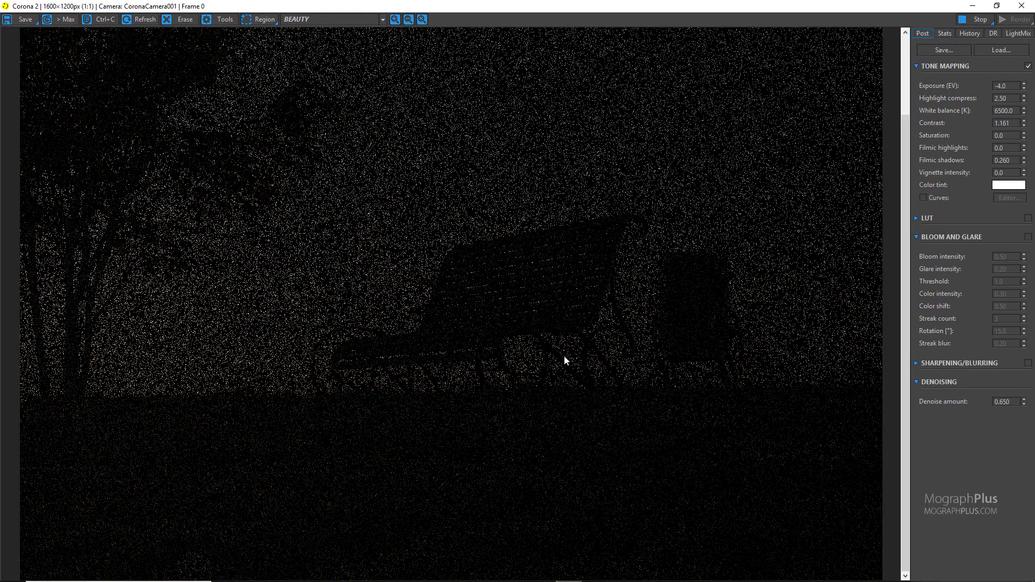